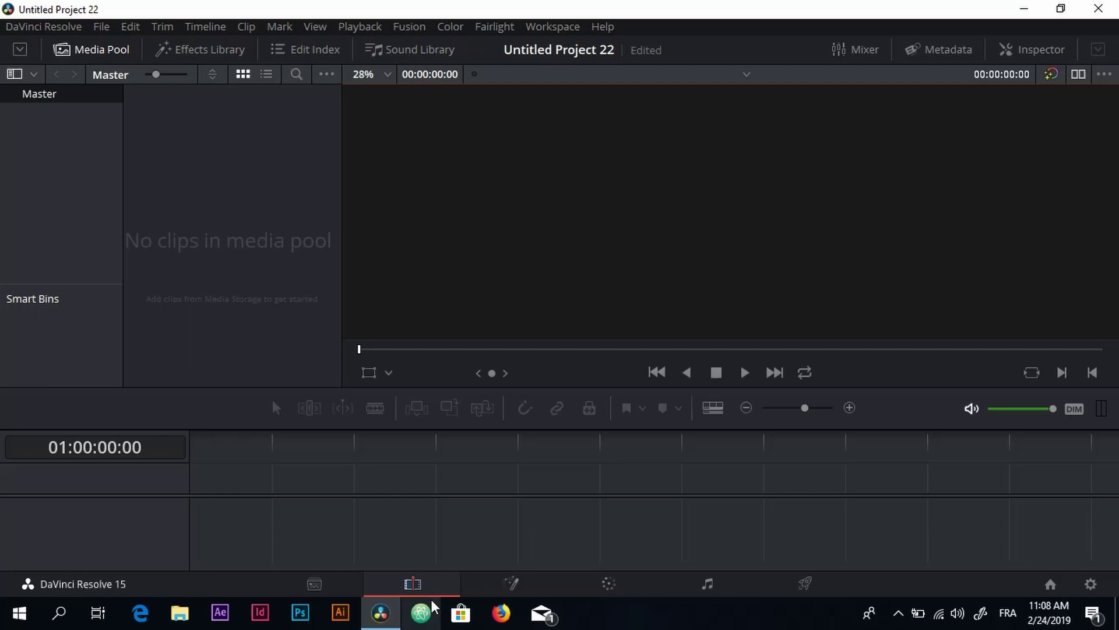
# Import 'CG Animation Of Fish Swimming Around.mp4' and place it on Timeline 1's video track.
pyautogui.click(100, 27)
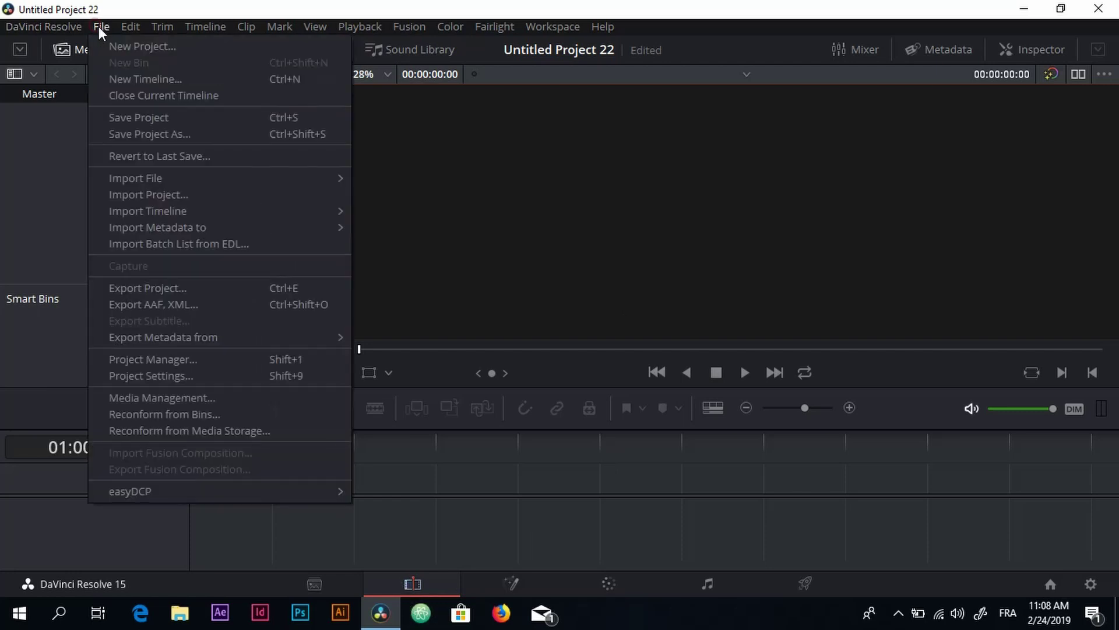
pyautogui.moveTo(308, 178)
pyautogui.click(385, 176)
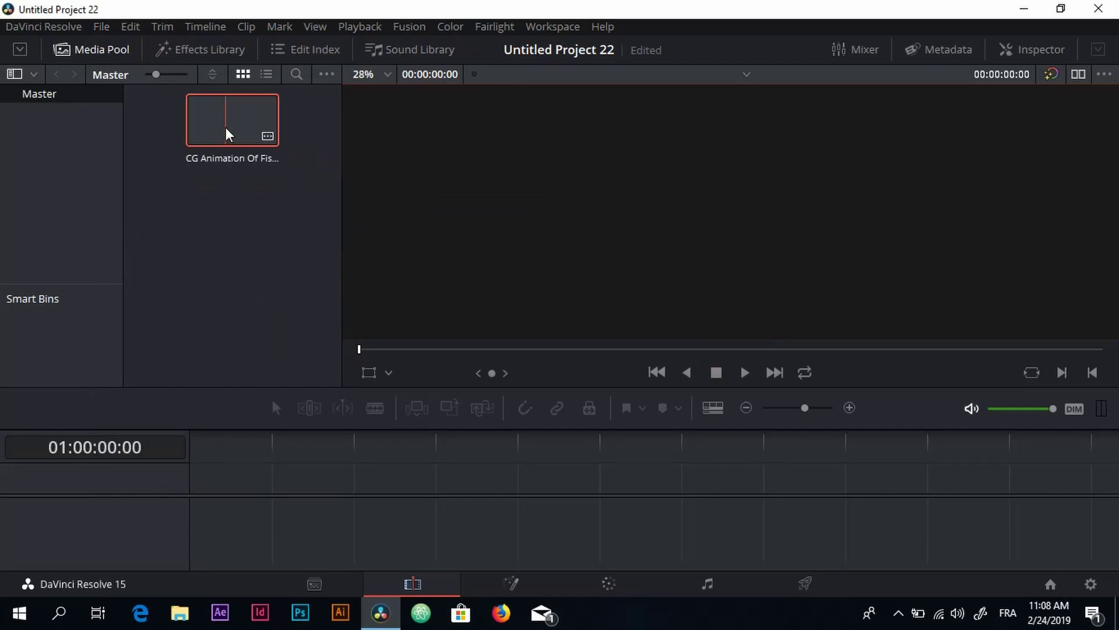
pyautogui.moveTo(227, 134); pyautogui.dragTo(227, 512)
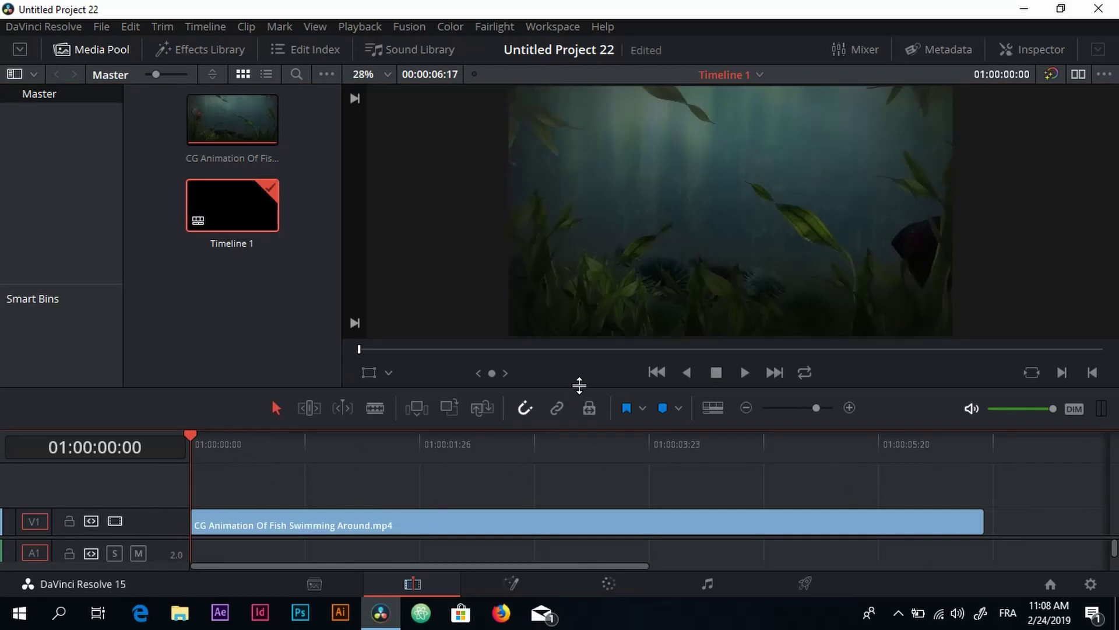
# In the Color page's Color Wheels, set the fish clip's gain to 2.15, gamma 0.02 and lift -0.01.
pyautogui.click(618, 582)
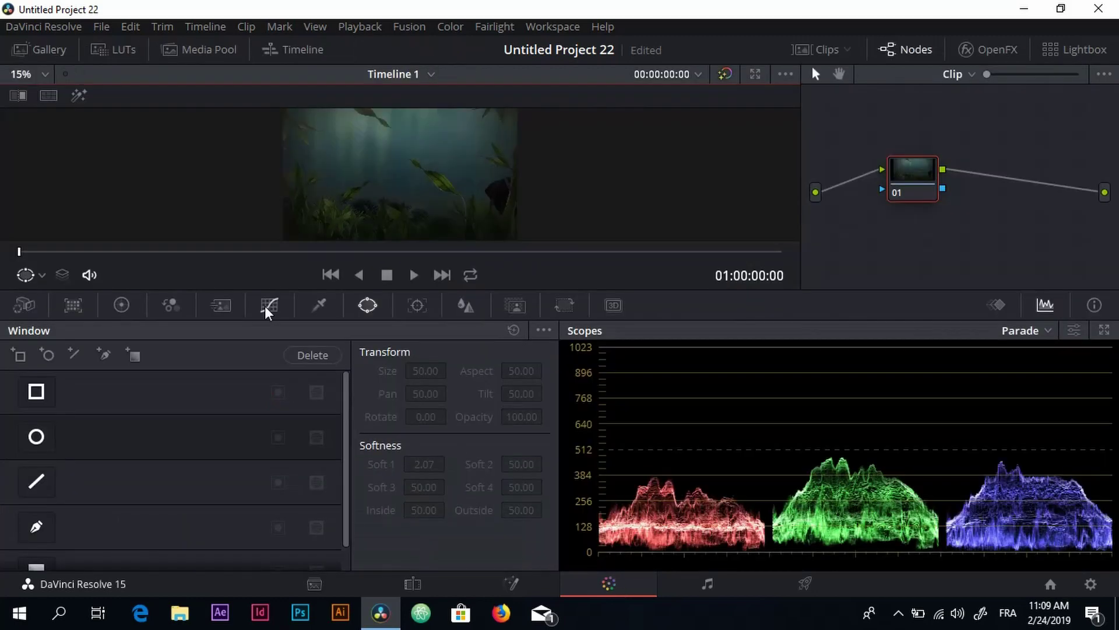
pyautogui.click(121, 305)
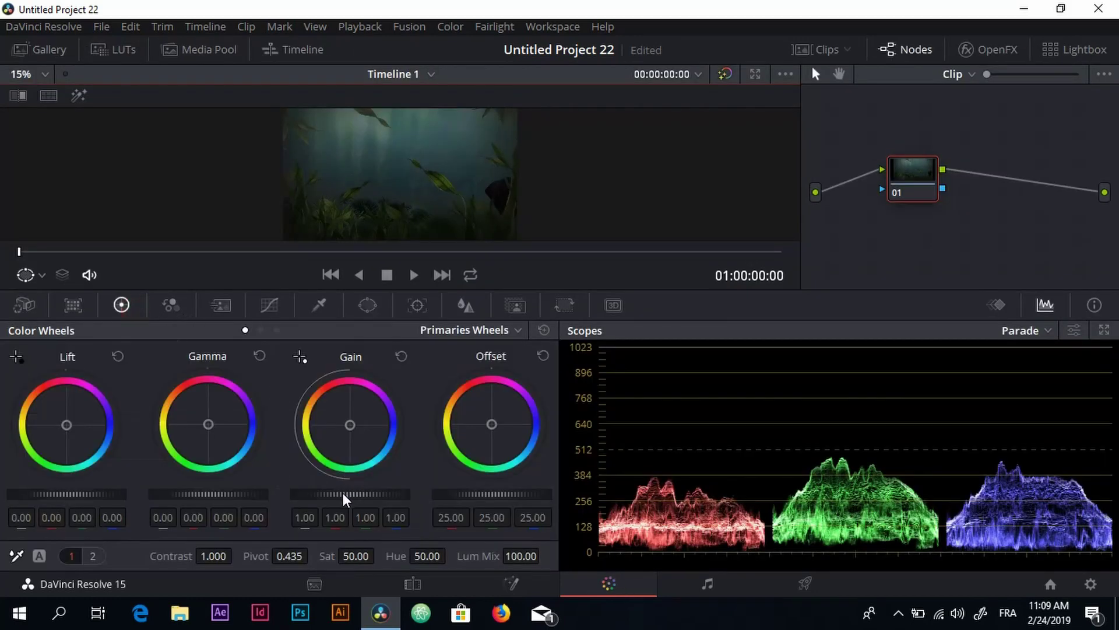
pyautogui.moveTo(345, 498); pyautogui.dragTo(455, 499)
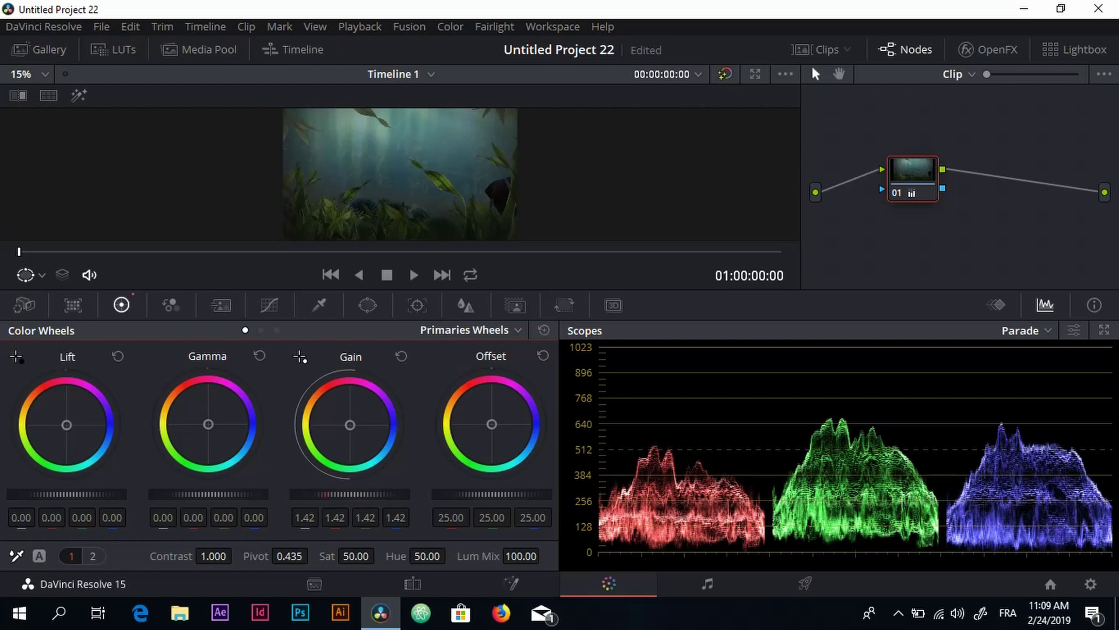
pyautogui.moveTo(325, 495); pyautogui.dragTo(391, 494)
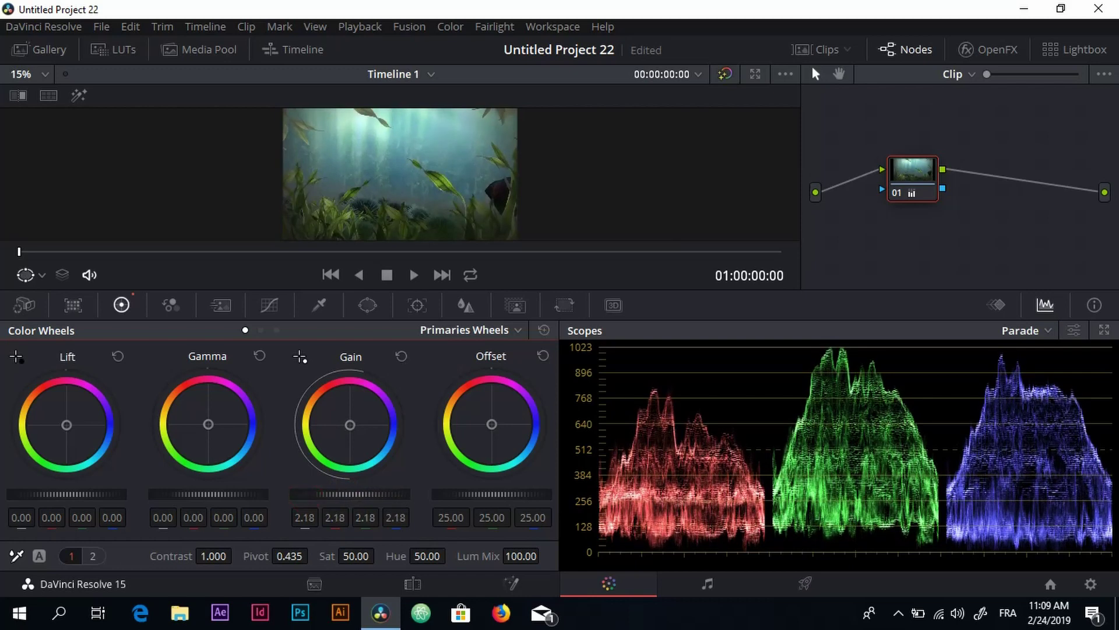
pyautogui.moveTo(305, 495); pyautogui.dragTo(294, 496)
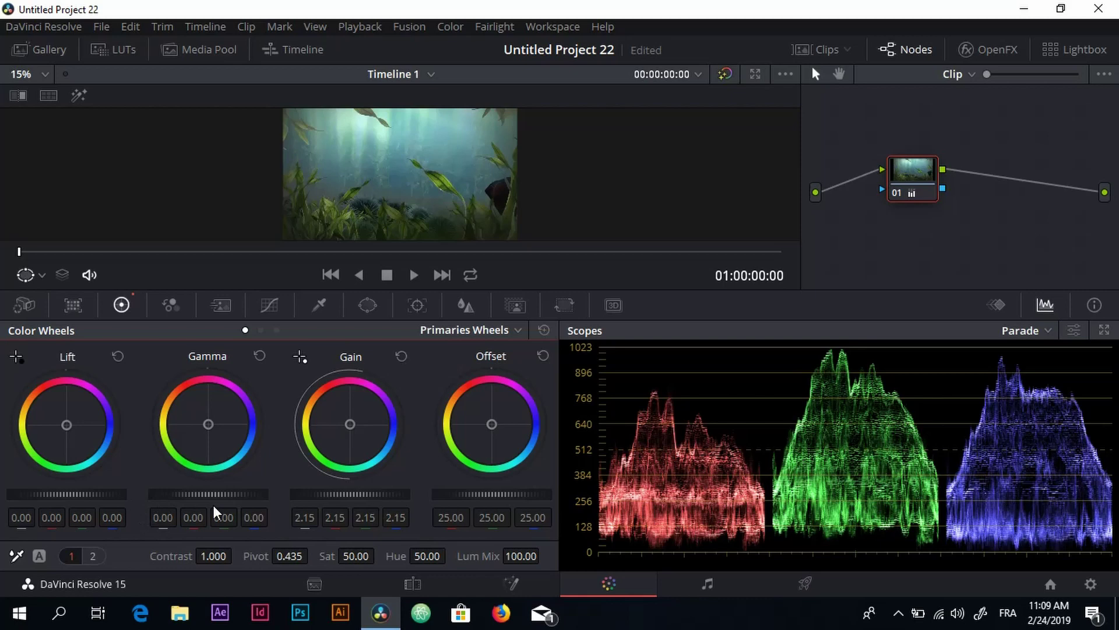
pyautogui.moveTo(200, 496); pyautogui.dragTo(230, 496)
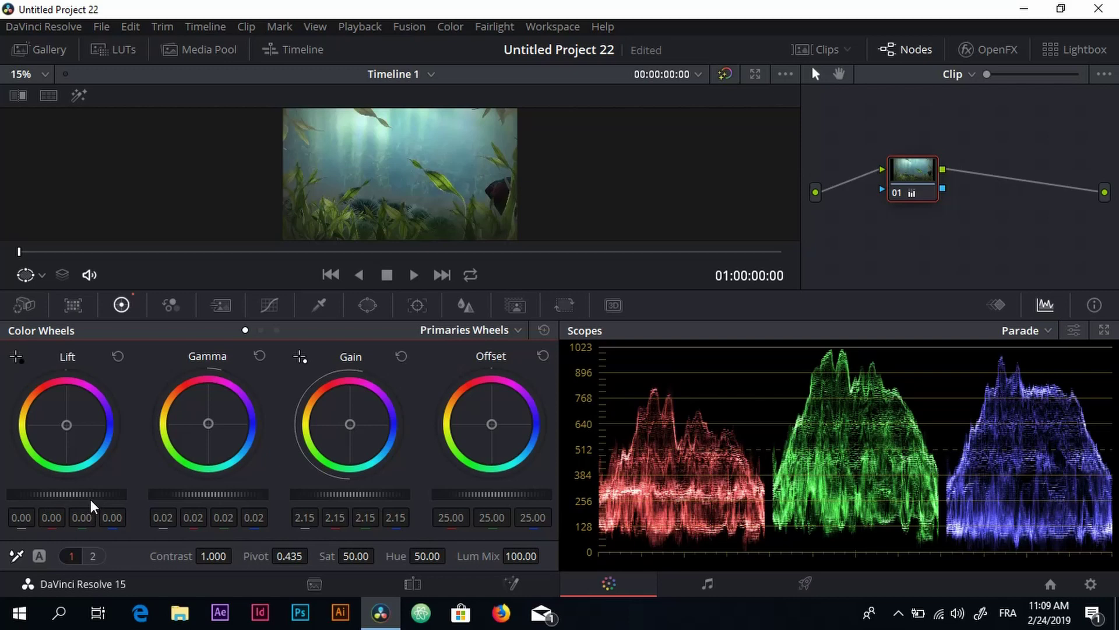
pyautogui.moveTo(87, 496); pyautogui.dragTo(77, 495)
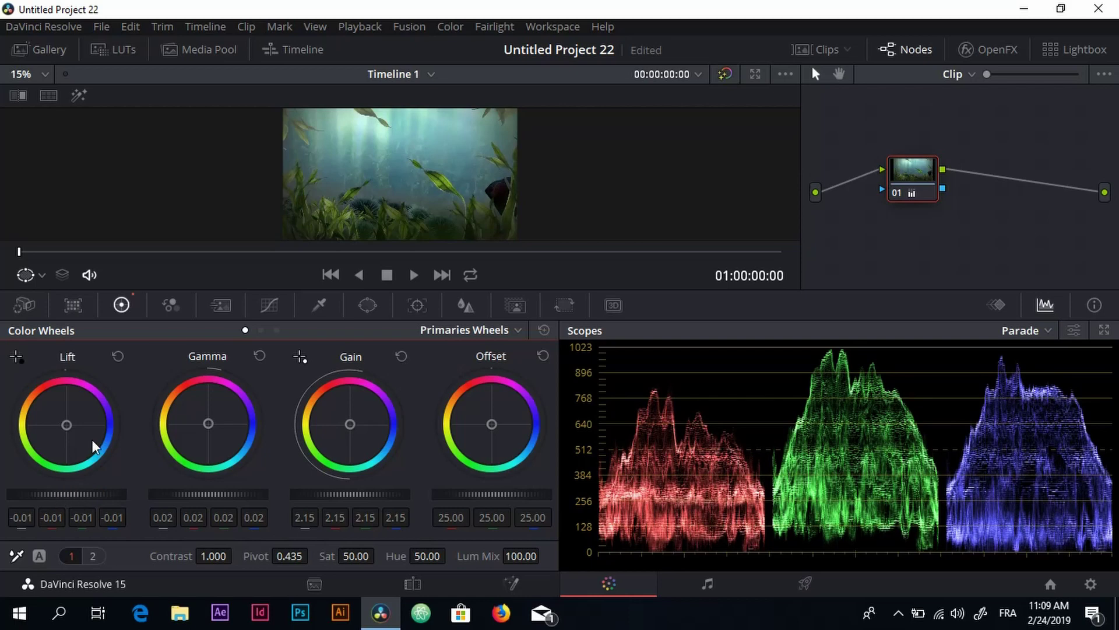
# Pull the unlinked red curve's top-right point slightly left, then return to the Edit page.
pyautogui.click(328, 307)
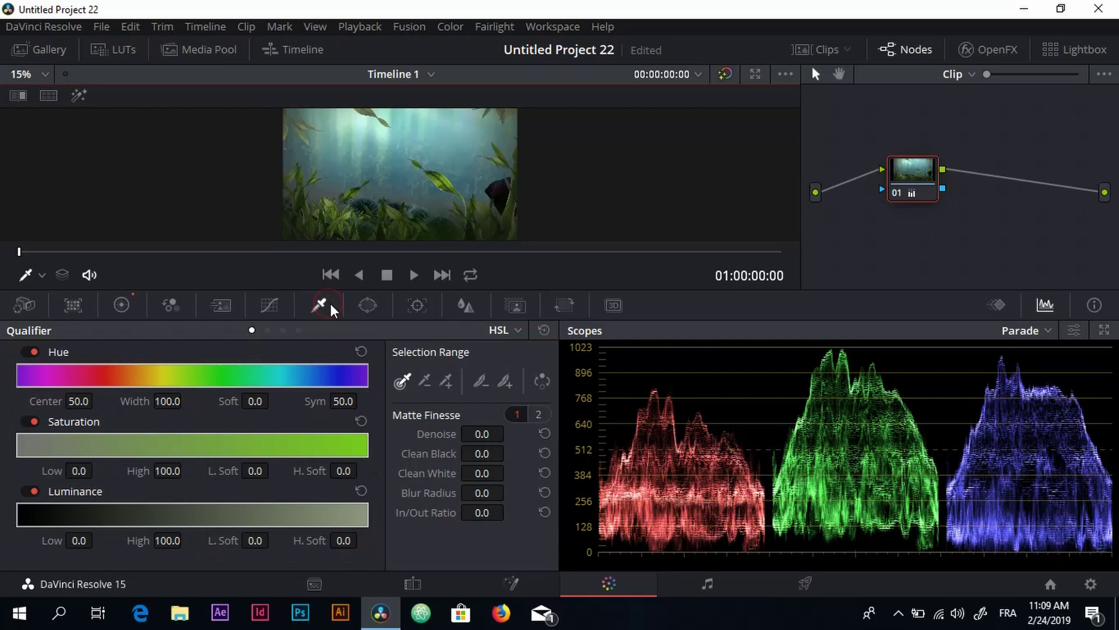
pyautogui.click(286, 304)
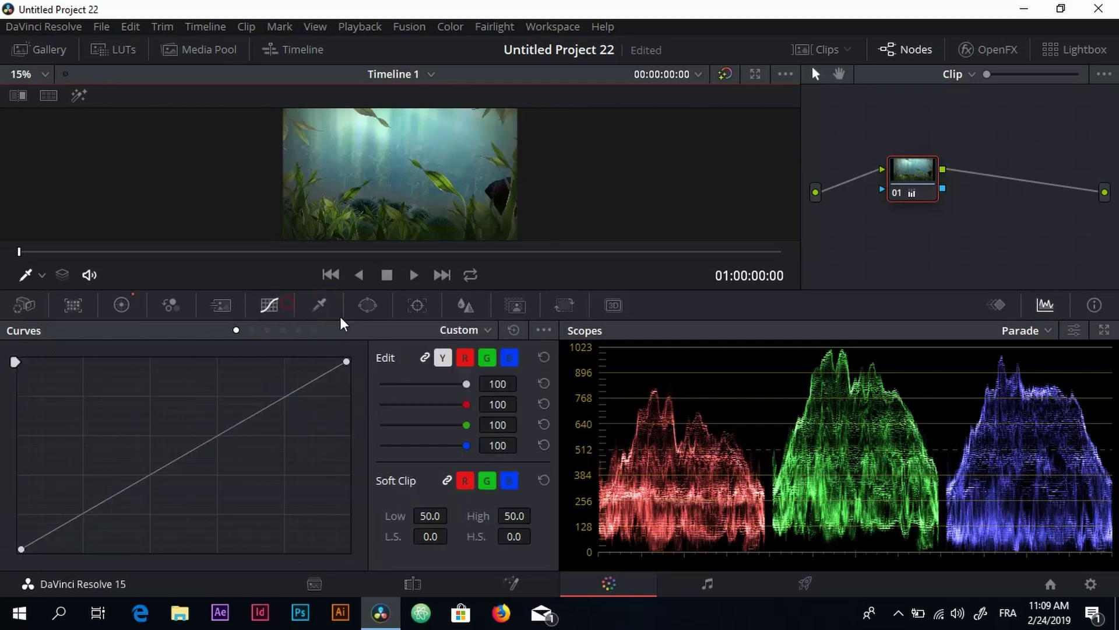
pyautogui.click(465, 357)
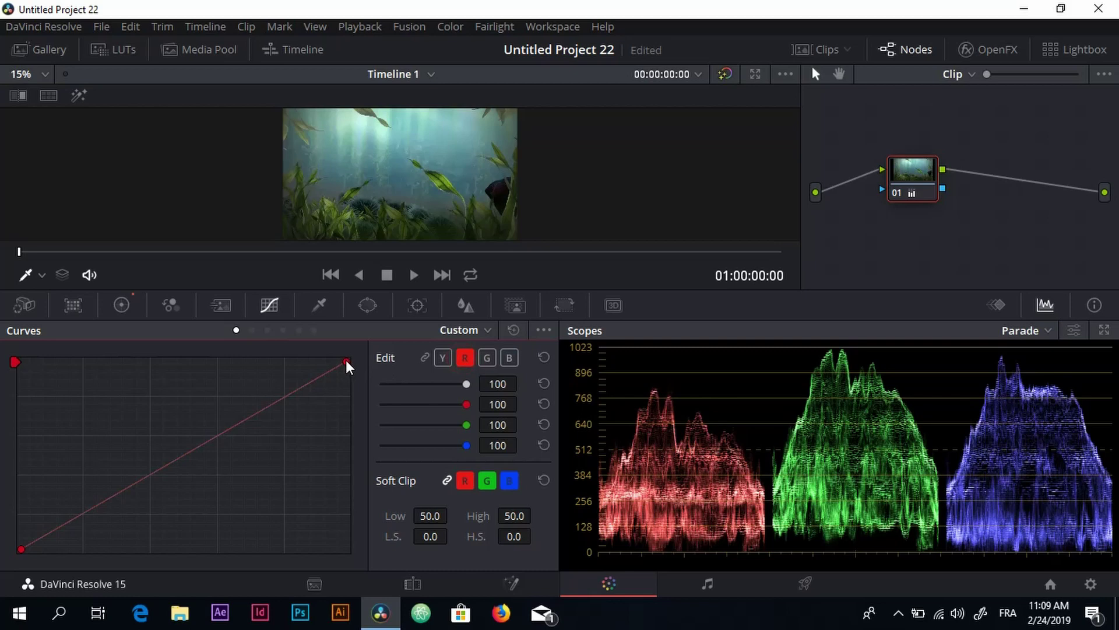
pyautogui.moveTo(347, 365); pyautogui.dragTo(336, 365)
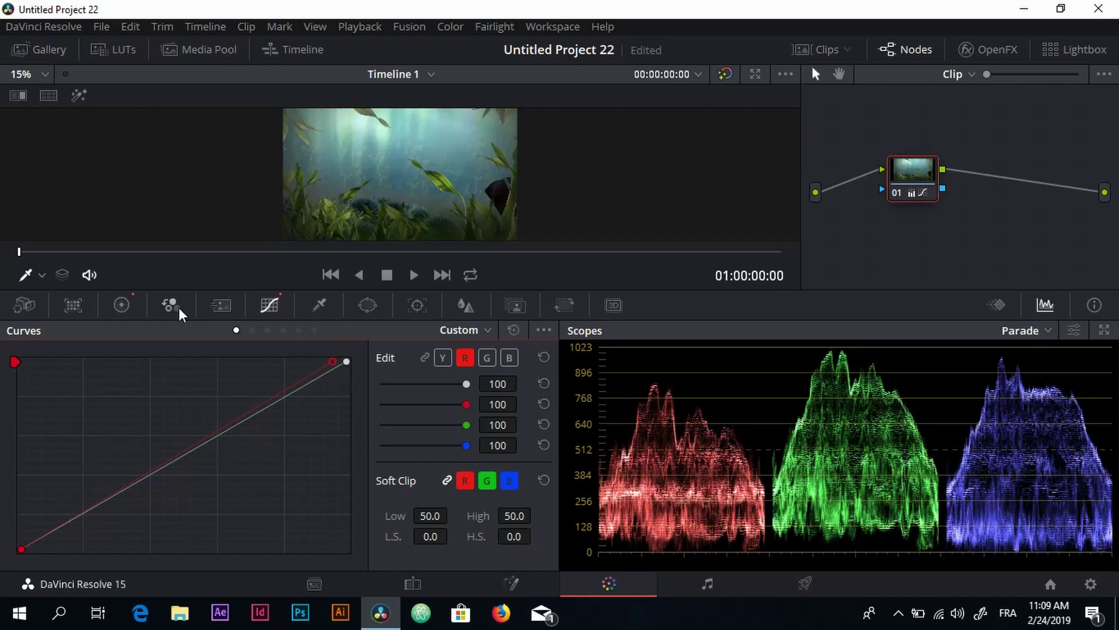
pyautogui.click(122, 306)
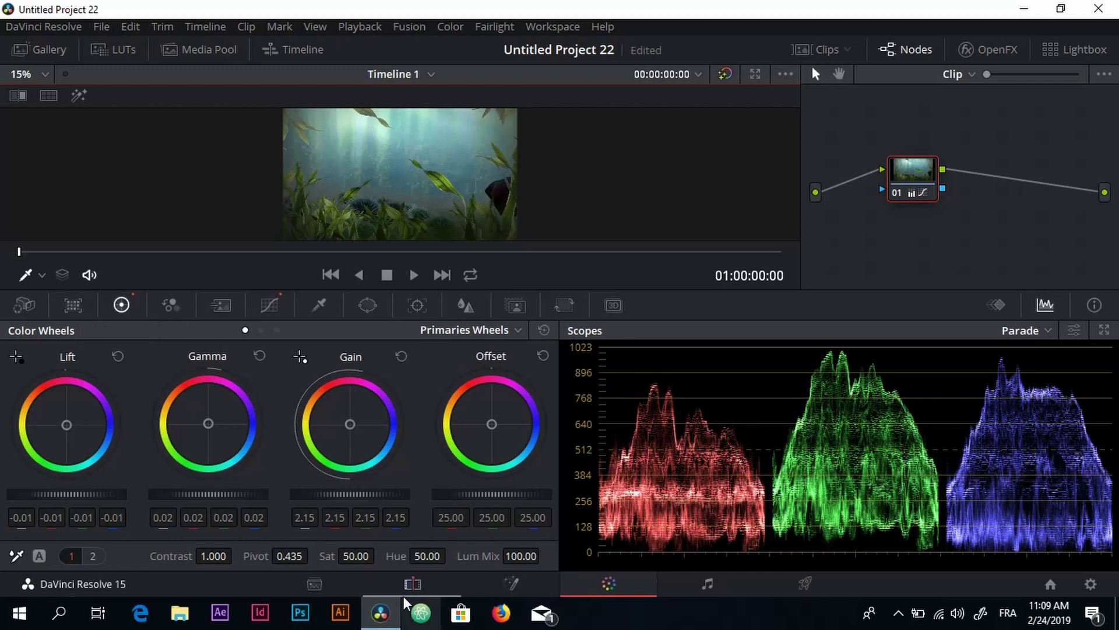
pyautogui.click(415, 585)
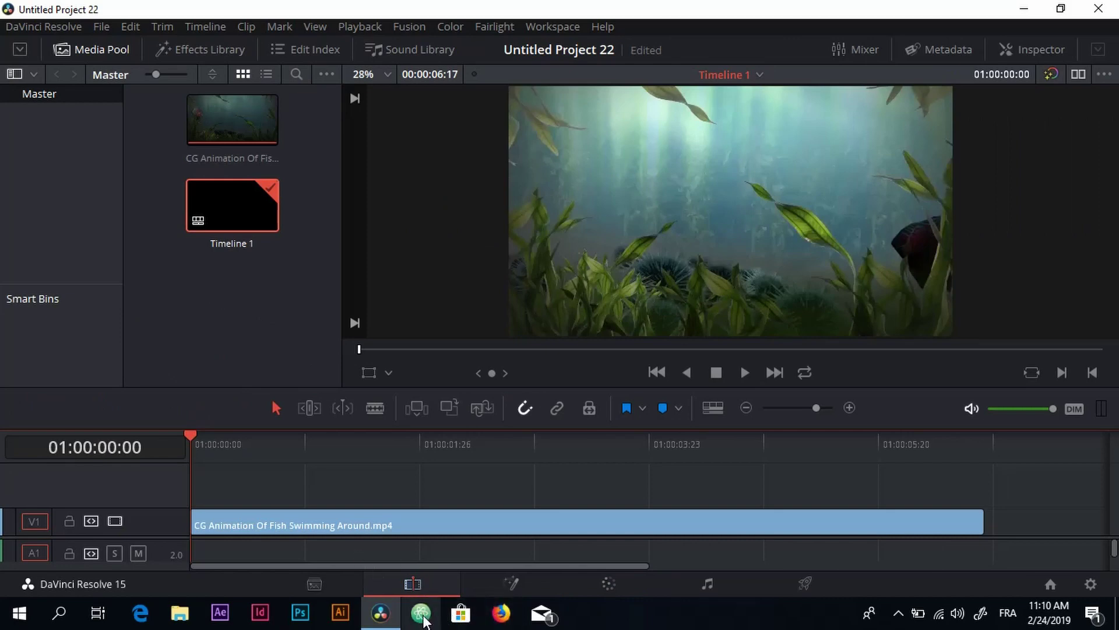
# In Firefox, dismiss the default-browser prompt and Google 'gif to mp4', scrolling to the Ezgif result.
pyautogui.click(499, 614)
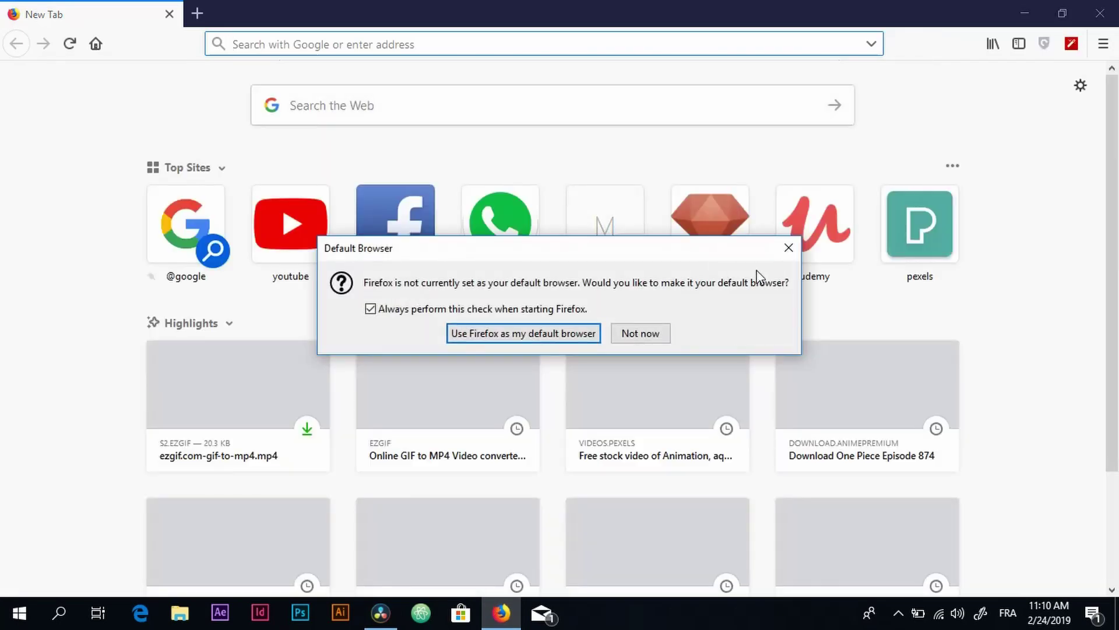
pyautogui.click(789, 247)
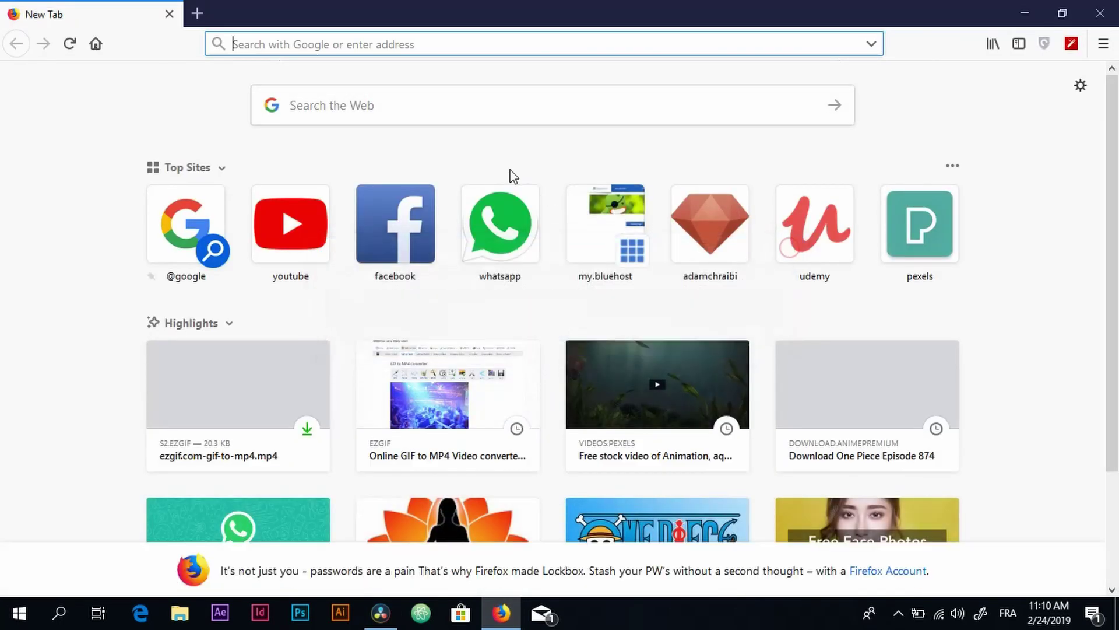
pyautogui.click(374, 102)
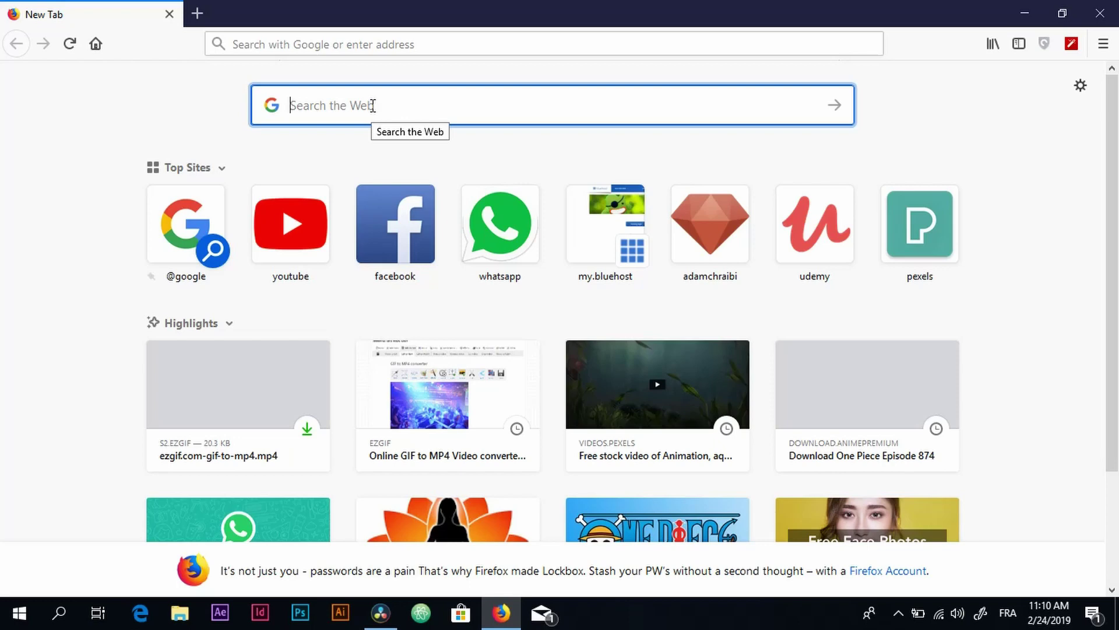
pyautogui.write('gif')
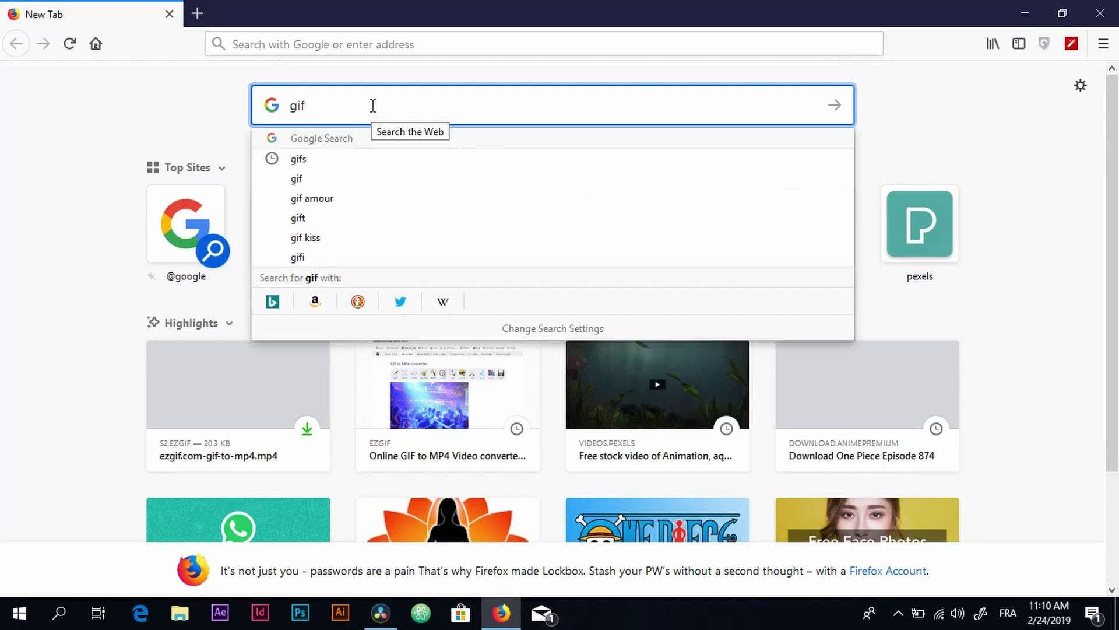
pyautogui.write('to')
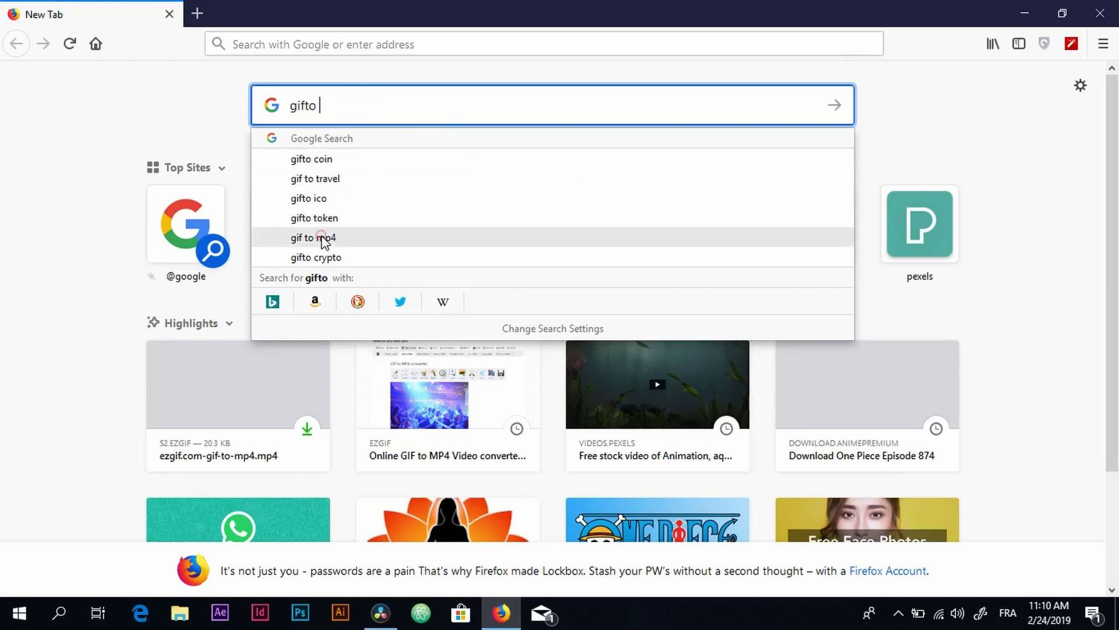
pyautogui.click(320, 237)
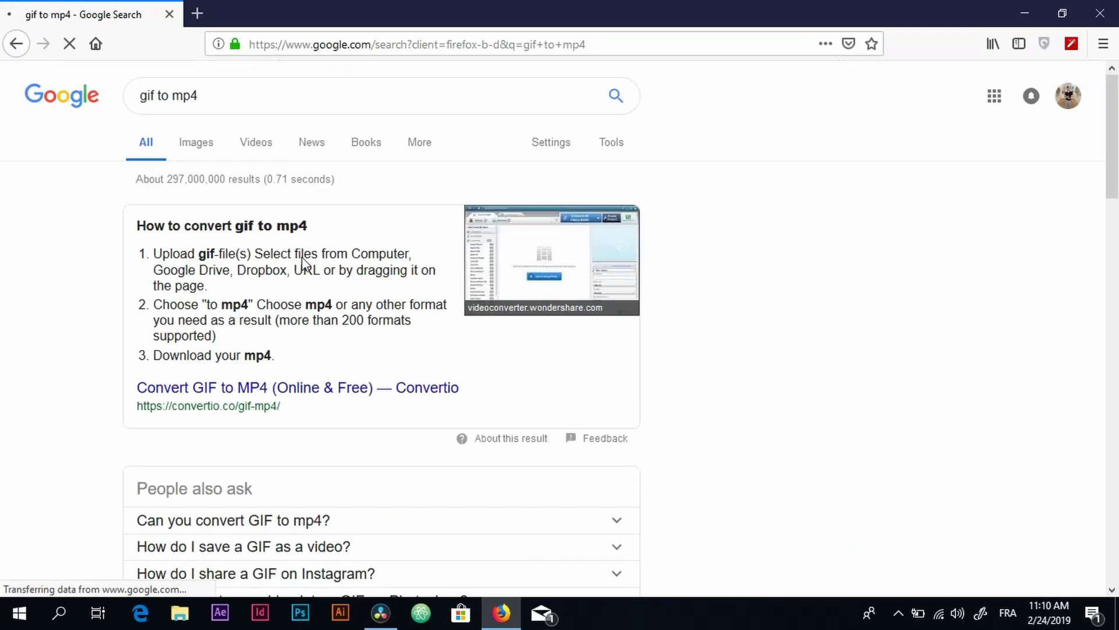
pyautogui.scroll(-6, 287, 327)
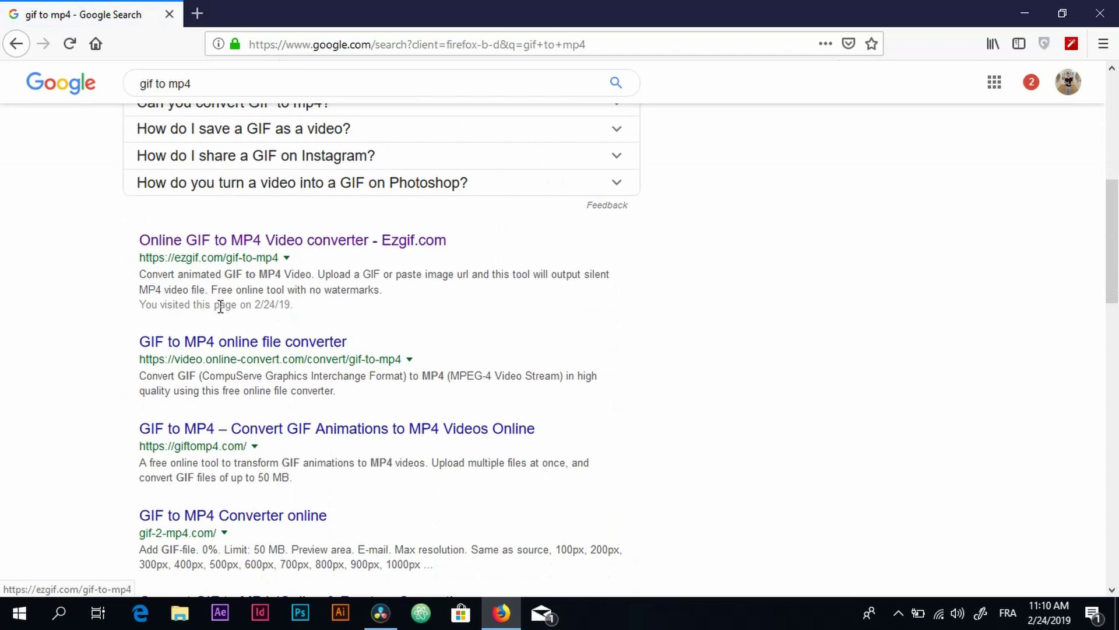
# Upload rudolp-jumping-rope.gif (800×600, 11 frames) to Ezgif's GIF to MP4 converter.
pyautogui.click(229, 261)
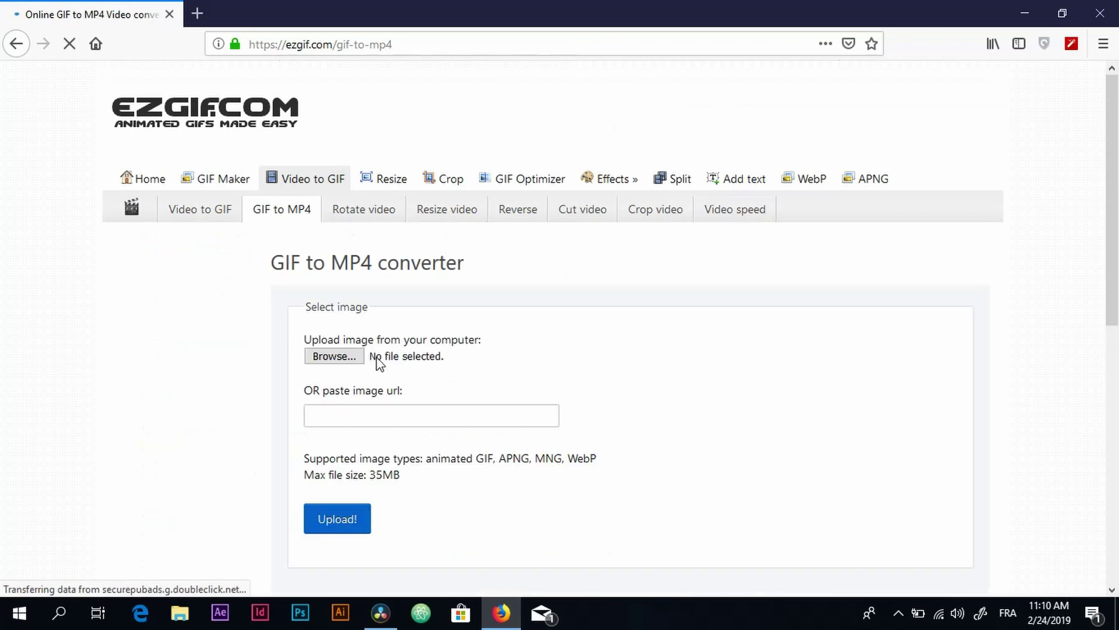
pyautogui.scroll(-2, 361, 344)
pyautogui.click(344, 276)
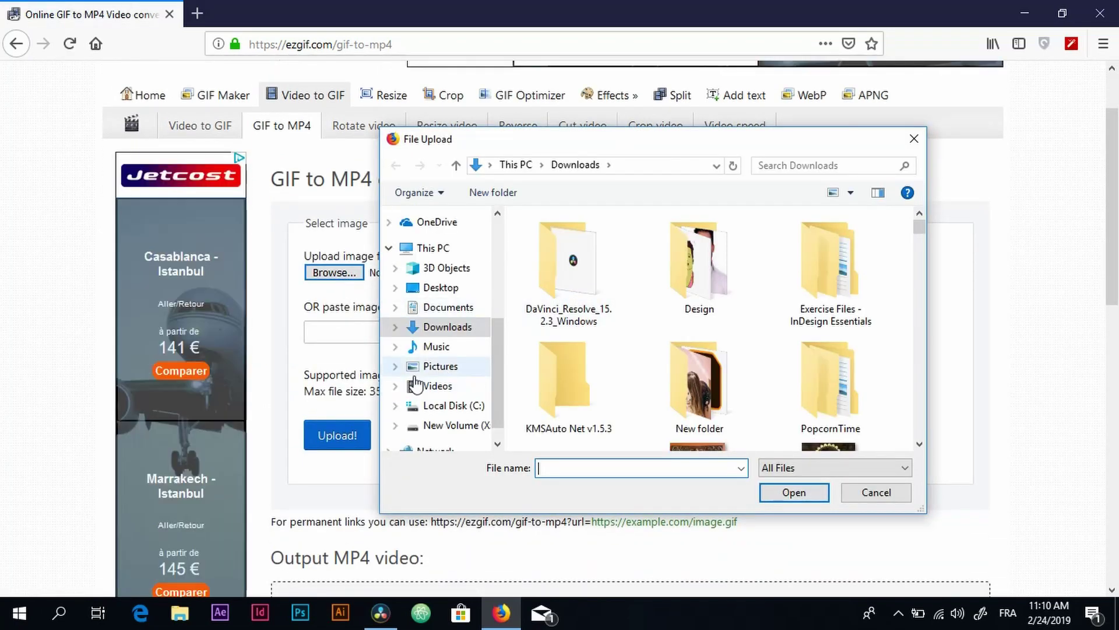
pyautogui.scroll(-10, 693, 358)
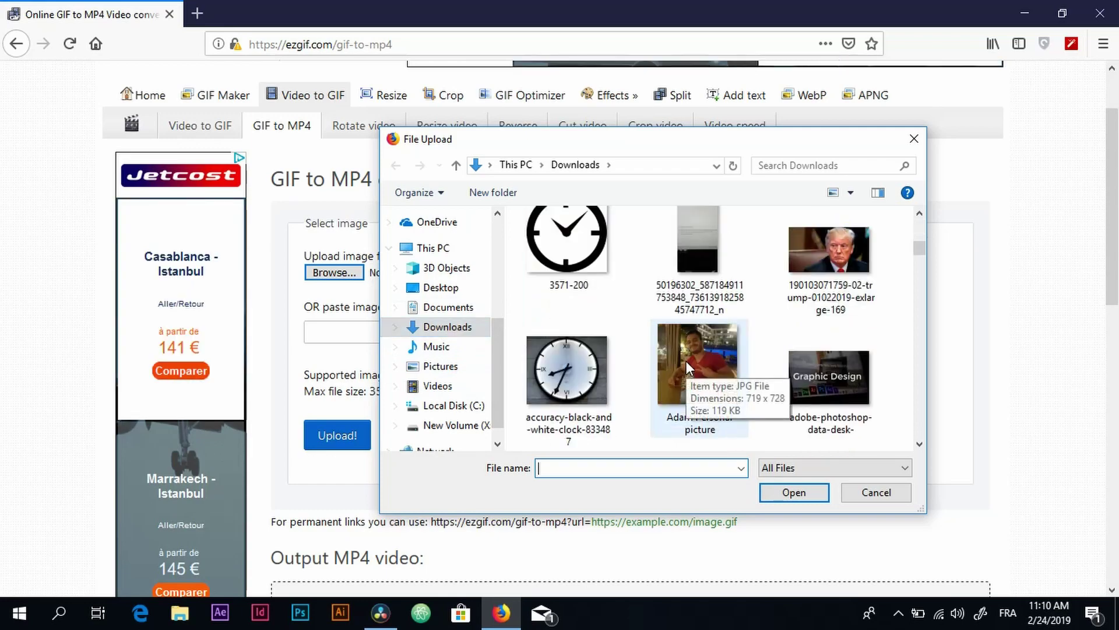
pyautogui.scroll(-15, 688, 361)
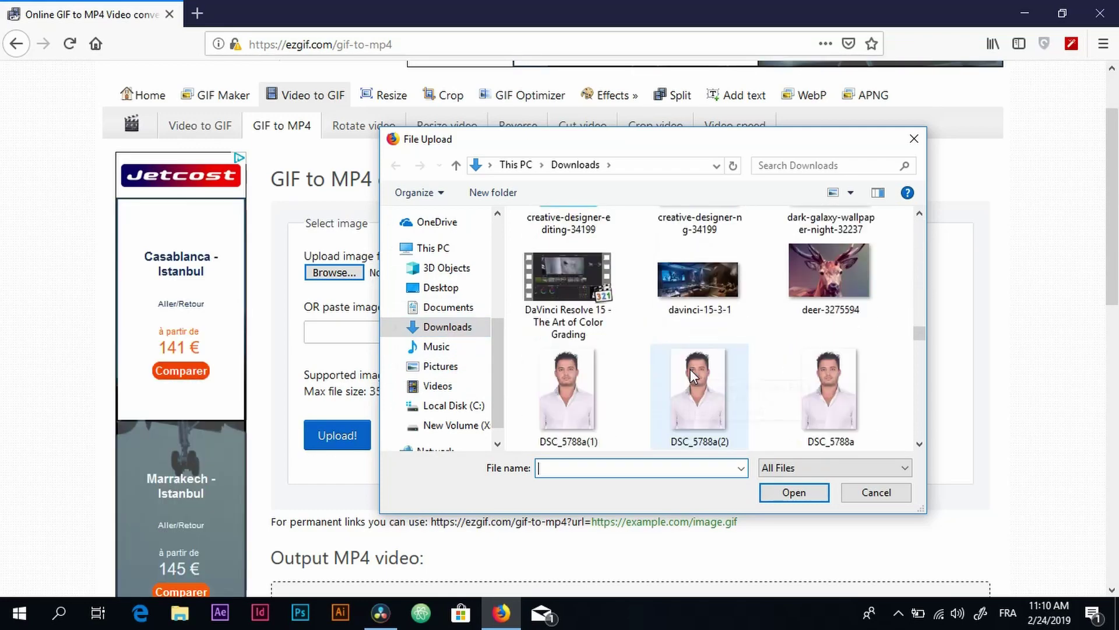
pyautogui.scroll(-15, 692, 367)
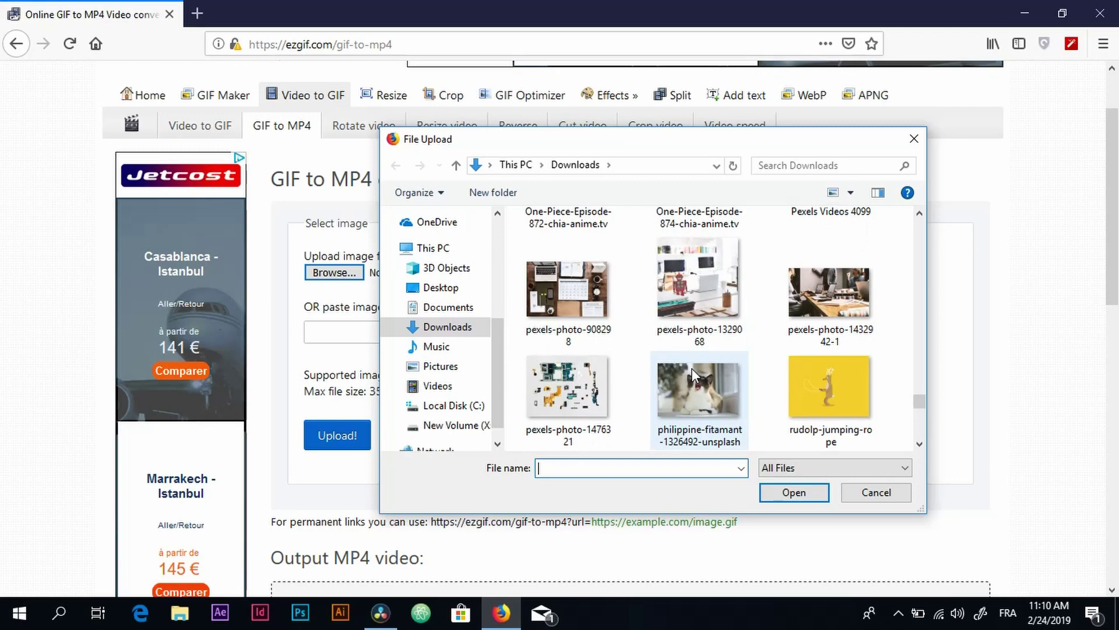
pyautogui.doubleClick(816, 386)
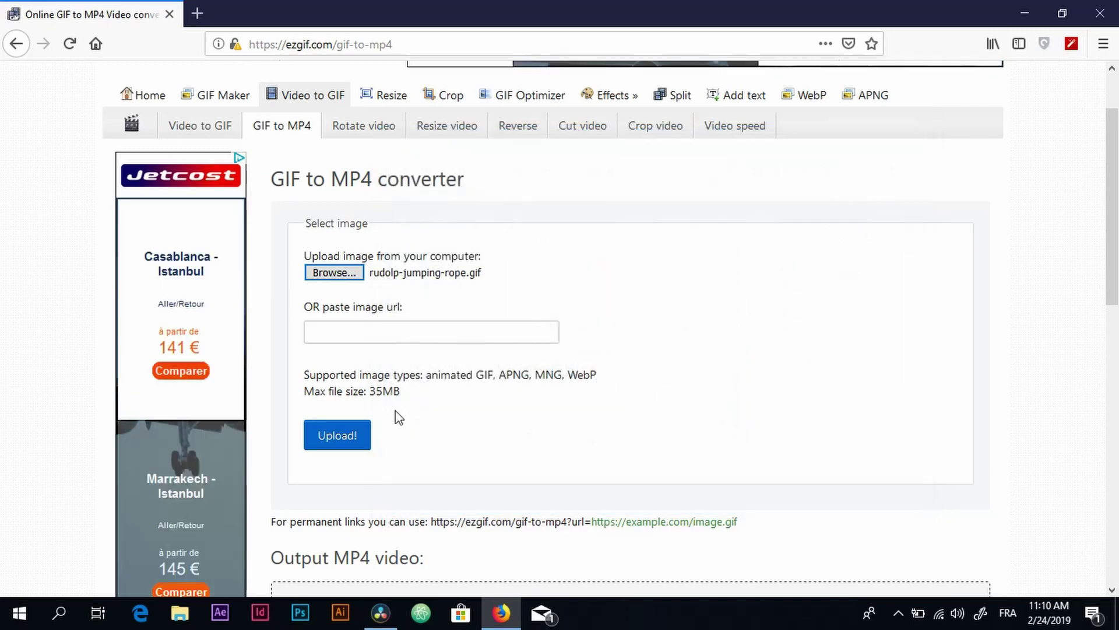
pyautogui.click(360, 438)
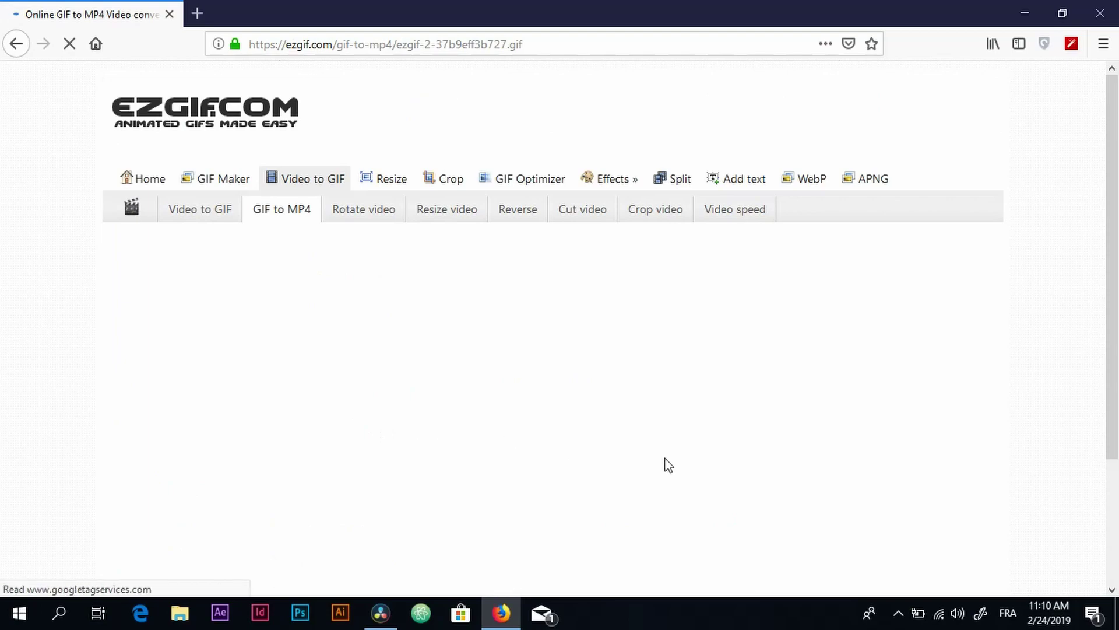
pyautogui.scroll(-7, 667, 464)
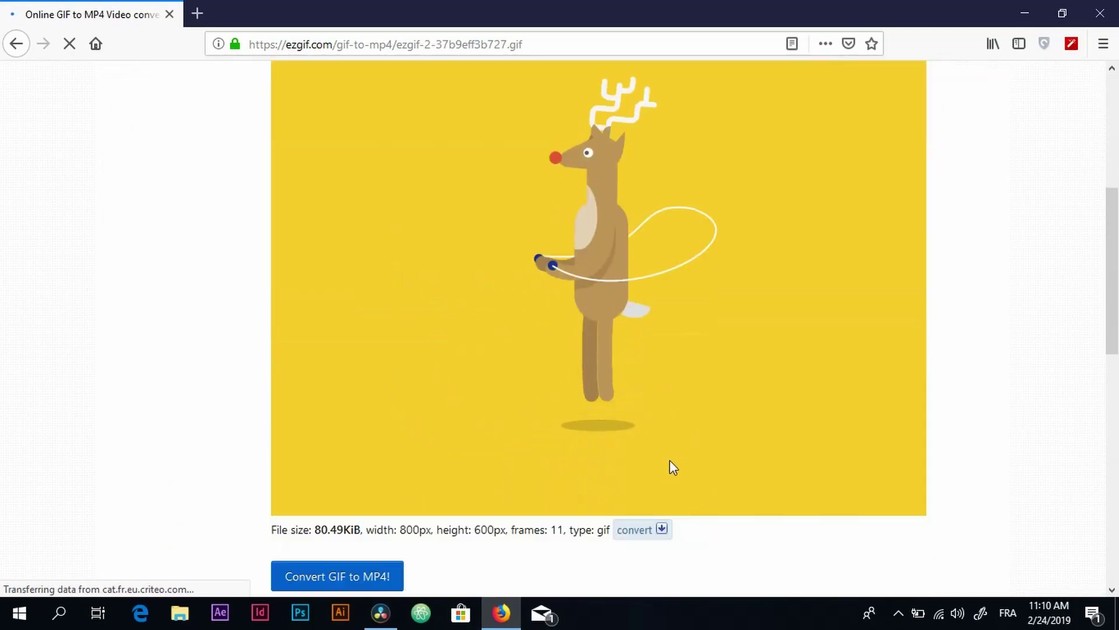
pyautogui.scroll(-1, 628, 487)
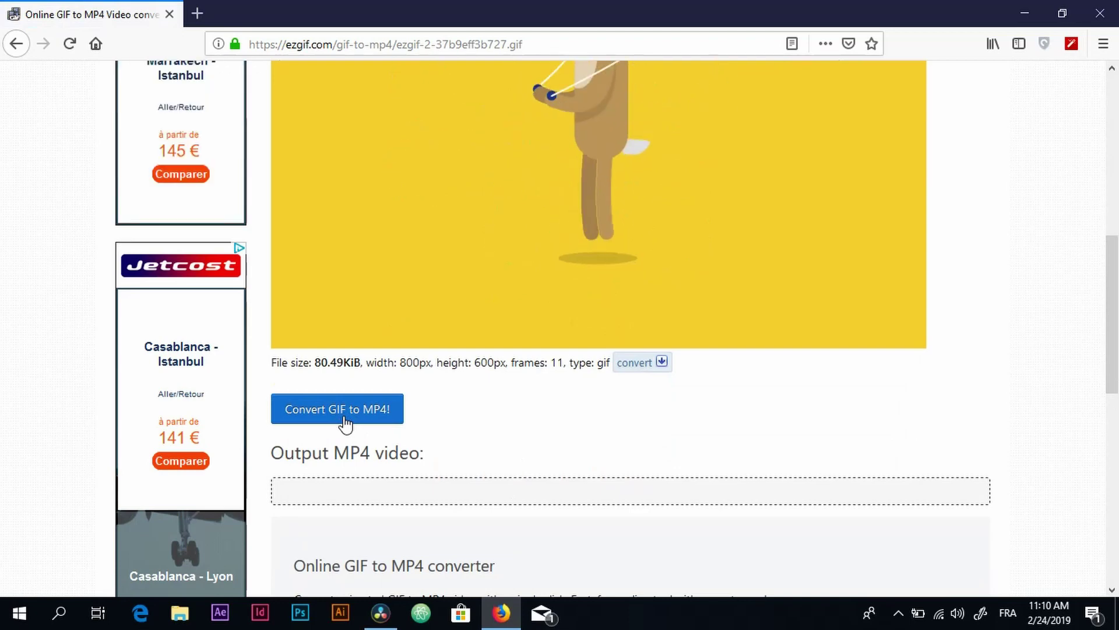
# Convert the GIF into an 800×600, 20.3 KiB MP4, then cancel Firefox's download dialog.
pyautogui.click(345, 423)
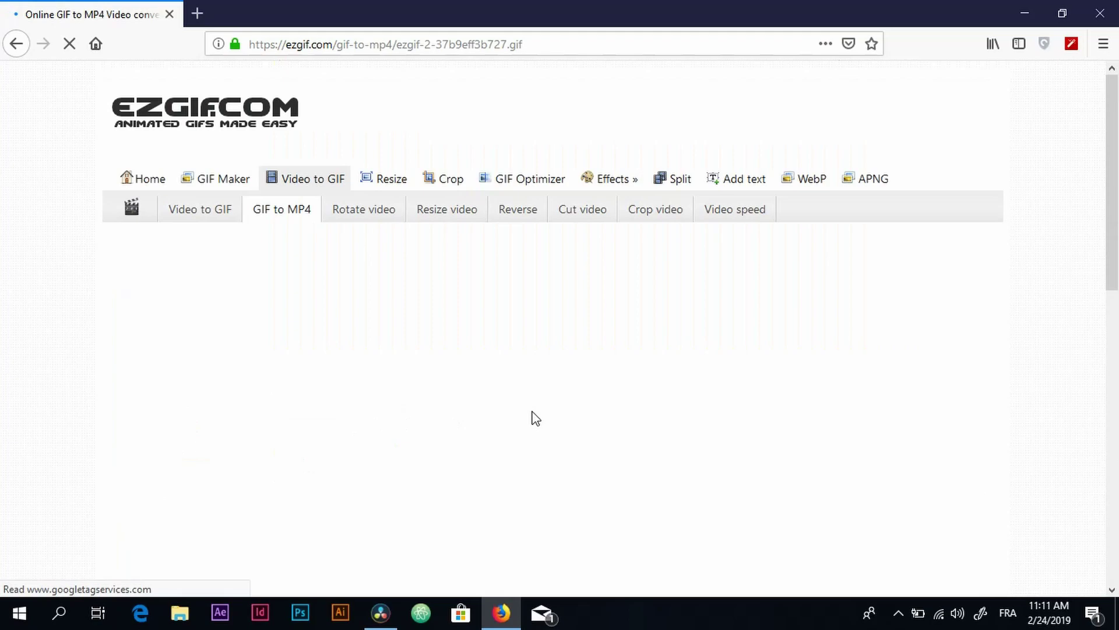
pyautogui.scroll(-10, 607, 421)
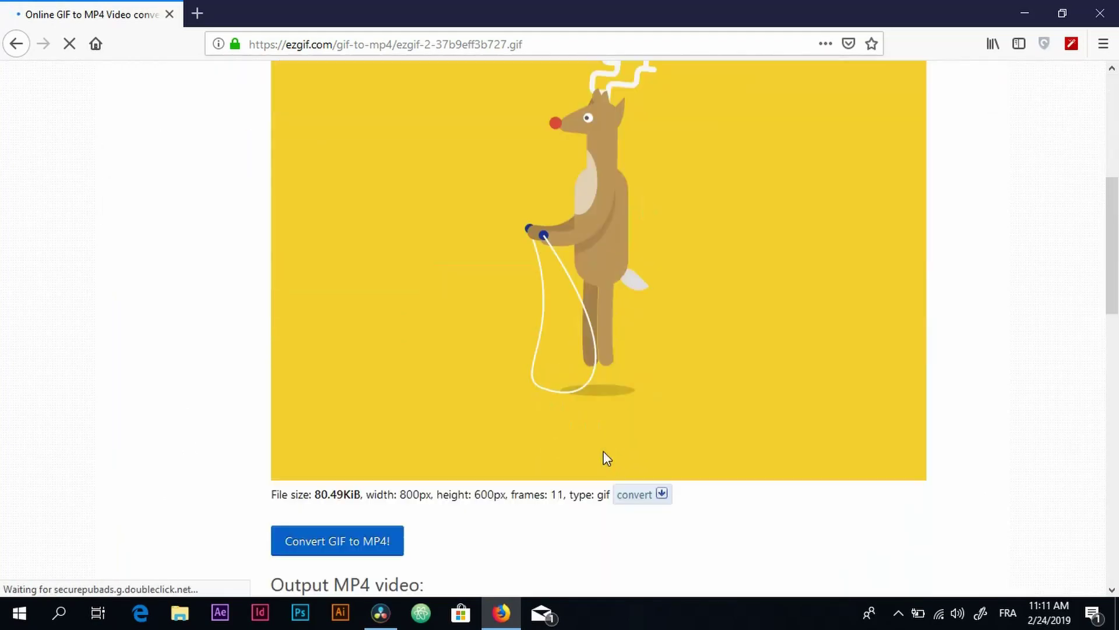
pyautogui.scroll(-10, 600, 442)
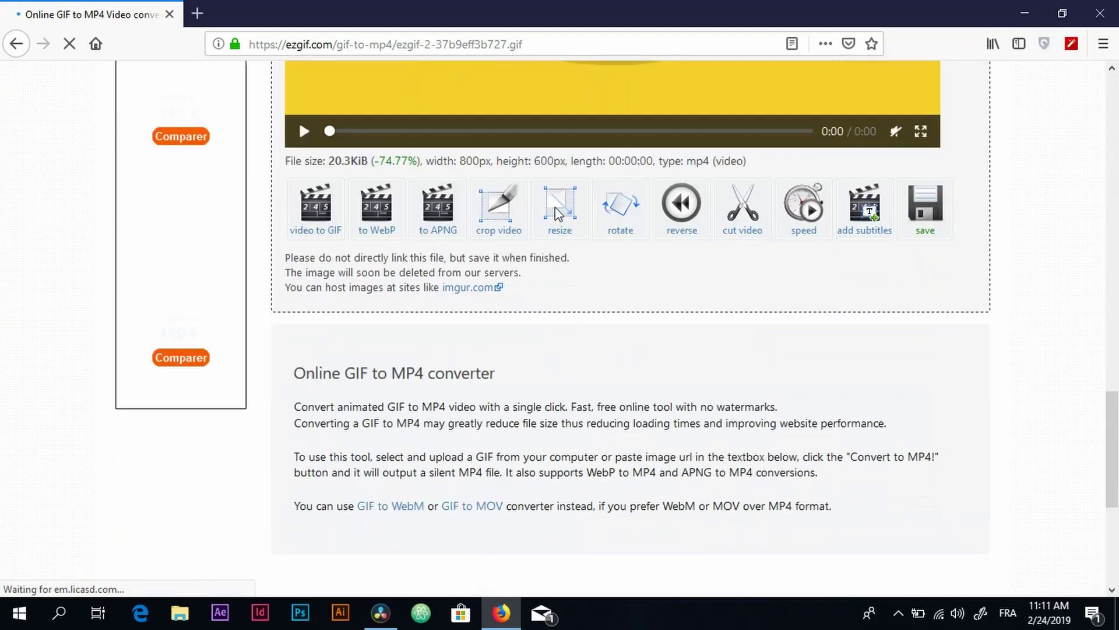
pyautogui.scroll(5, 555, 207)
pyautogui.scroll(4, 420, 253)
pyautogui.scroll(-6, 323, 252)
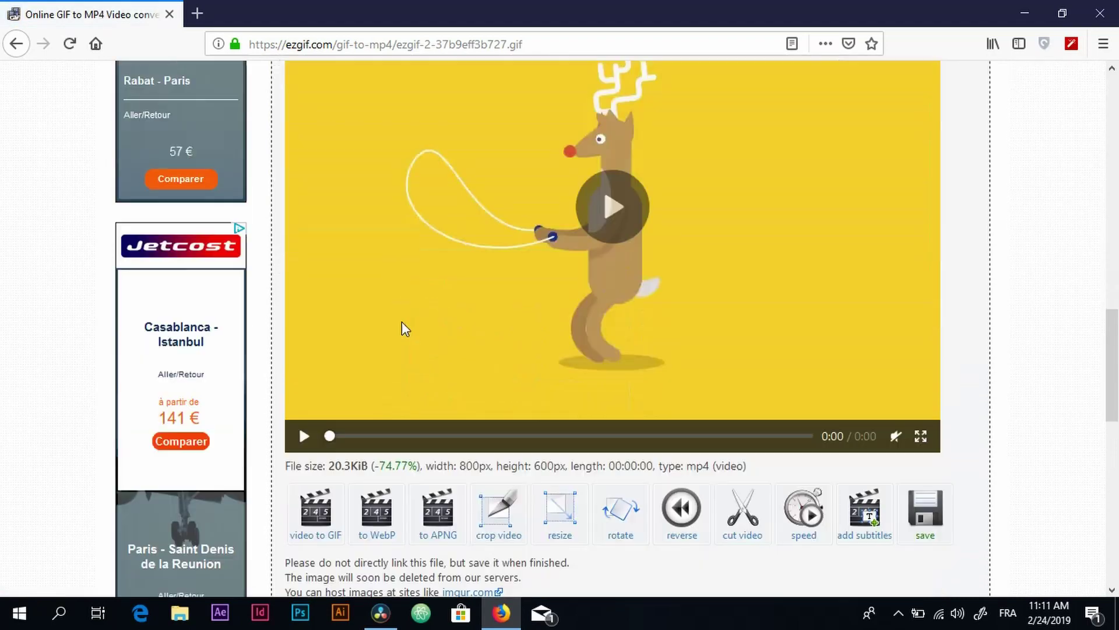
pyautogui.scroll(3, 400, 325)
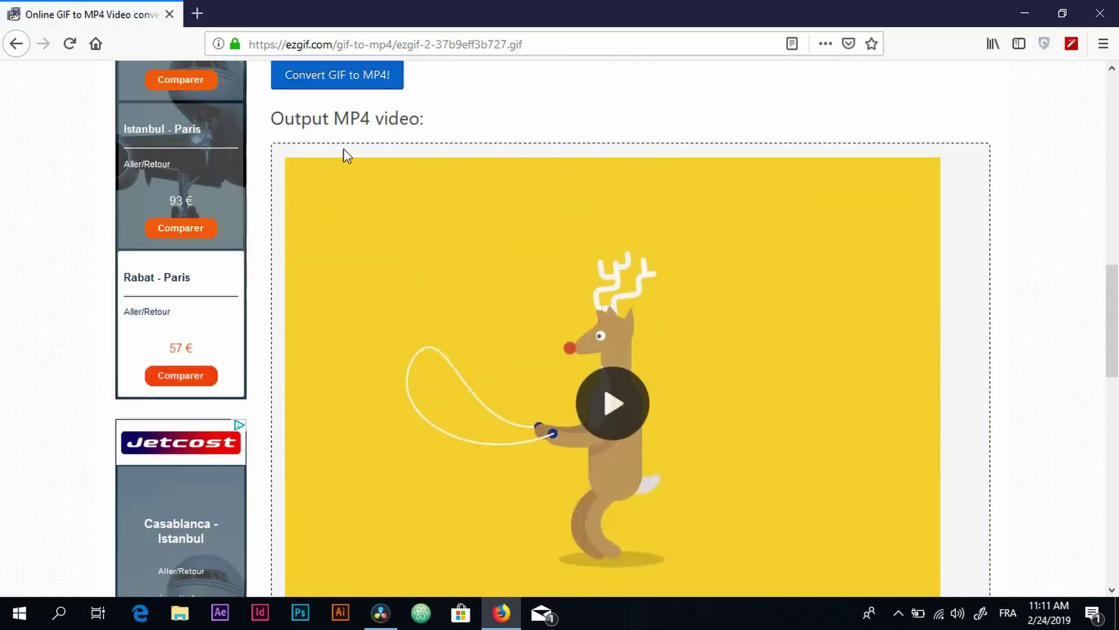
pyautogui.scroll(-8, 461, 186)
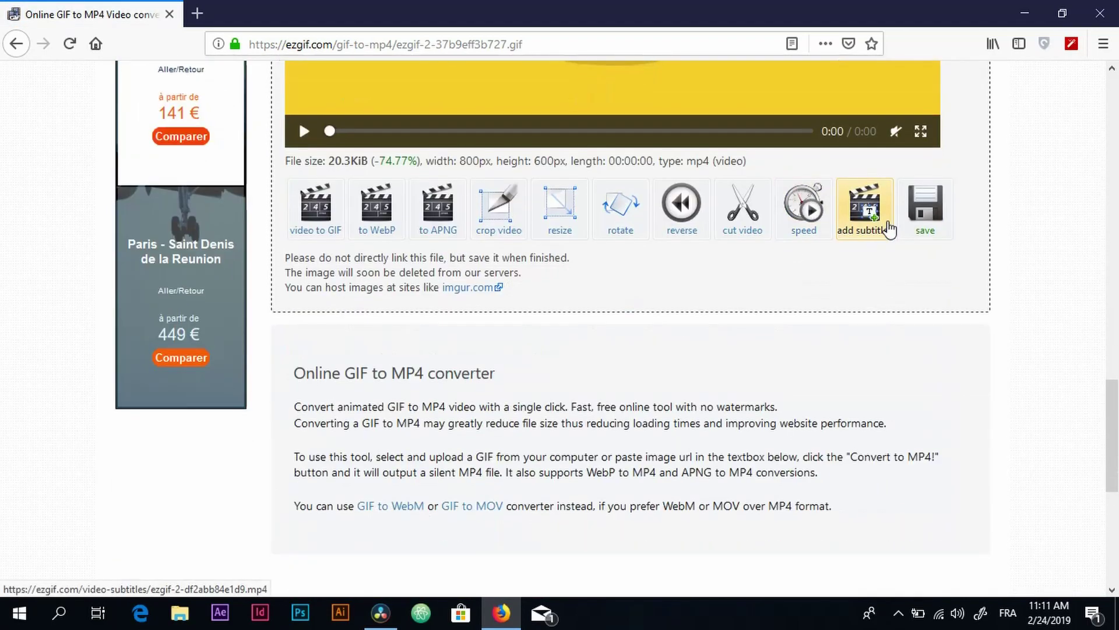
pyautogui.click(927, 224)
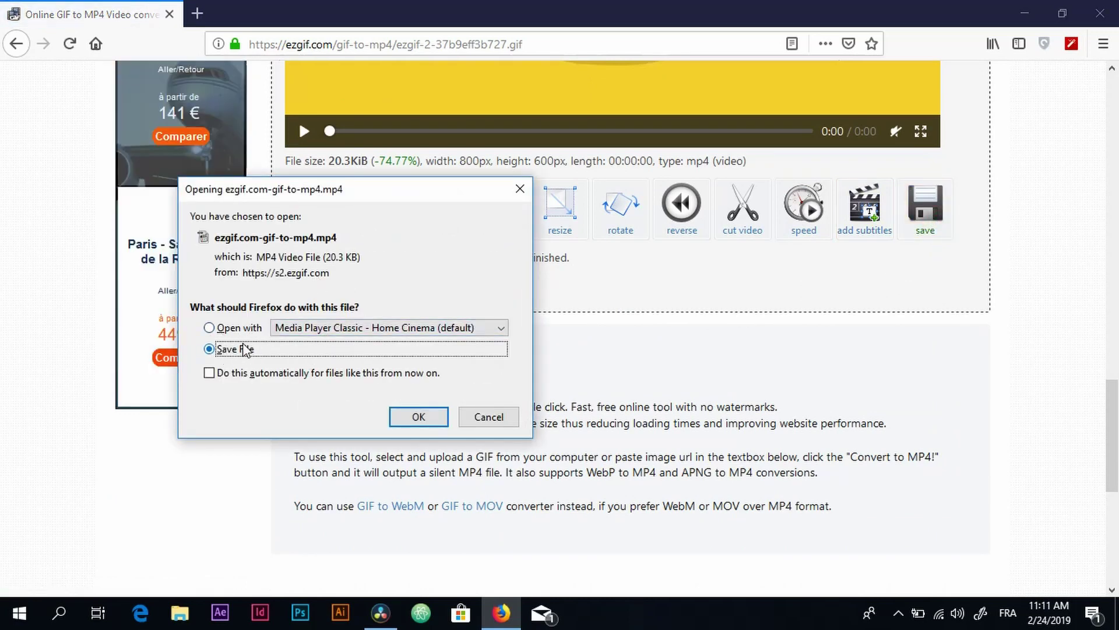
pyautogui.click(489, 416)
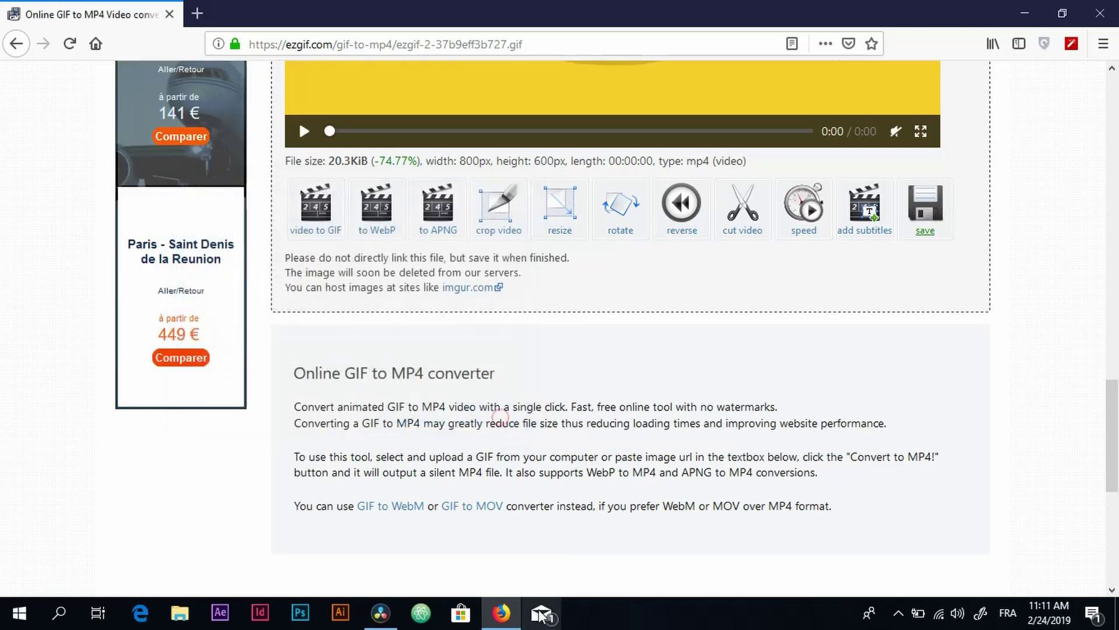
# Import ezgif.com-gif-to-mp4 into Resolve and place it on track V2 above the fish clip at the start.
pyautogui.click(395, 617)
pyautogui.click(104, 26)
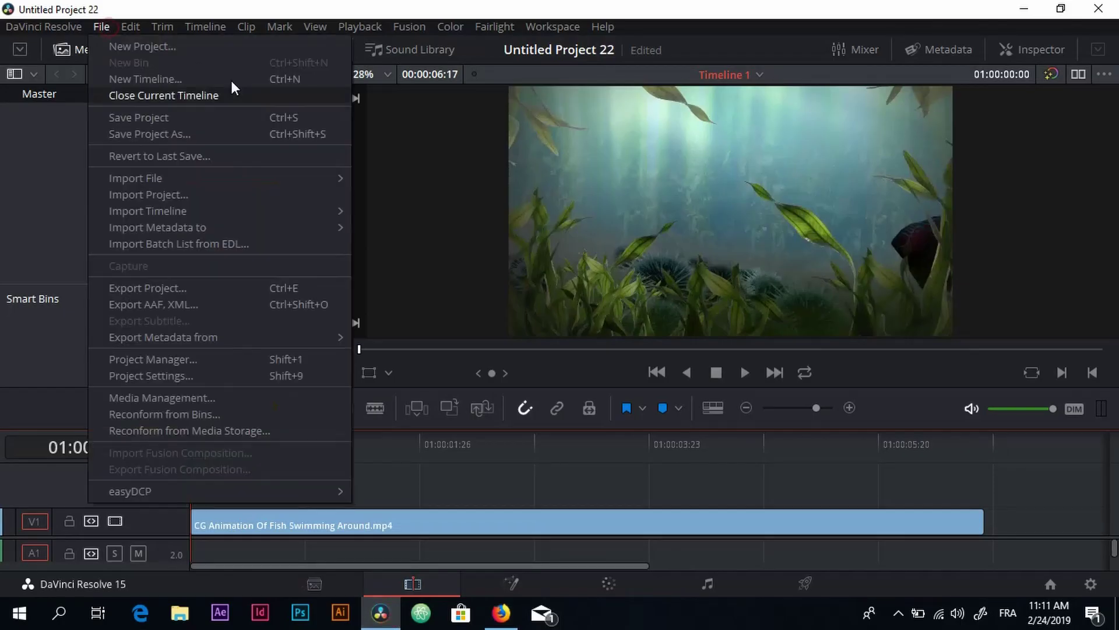
pyautogui.moveTo(317, 181)
pyautogui.click(426, 181)
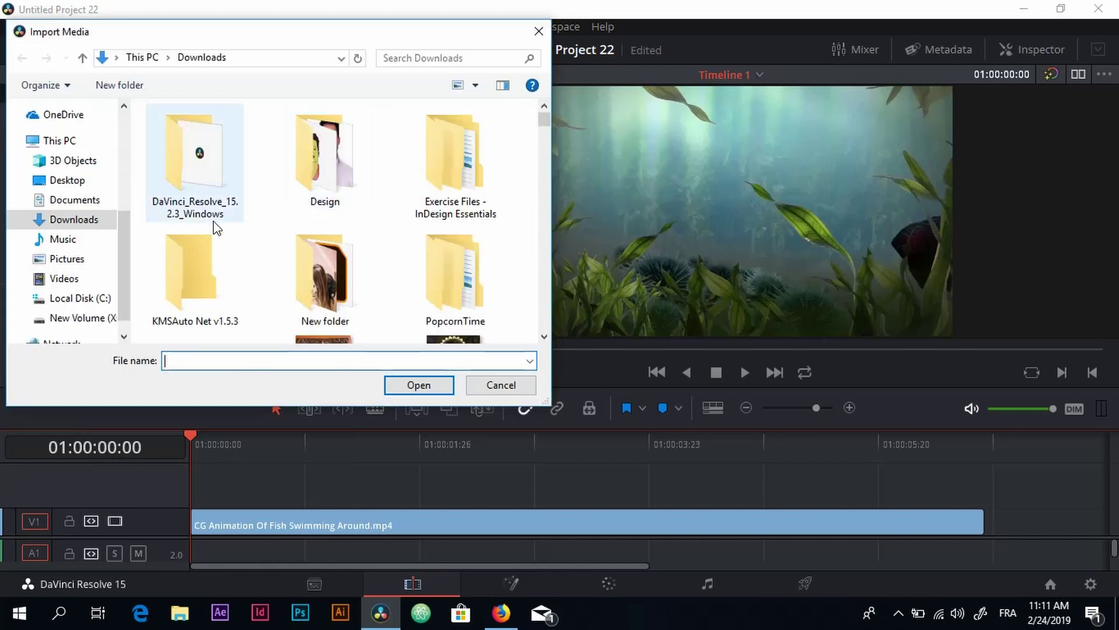
pyautogui.click(313, 274)
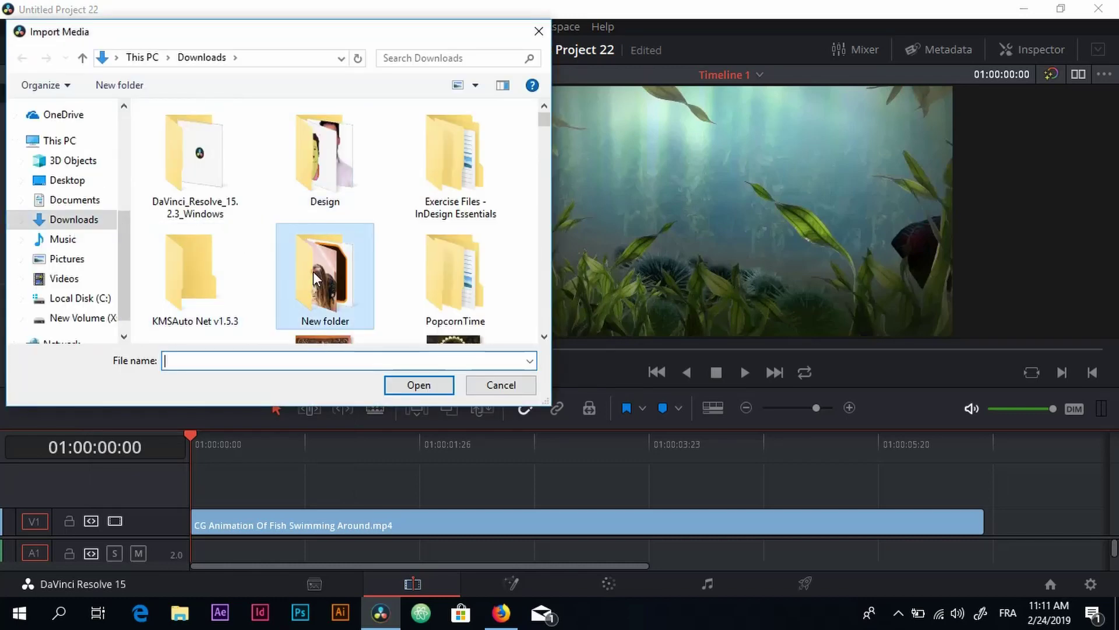
pyautogui.write('ezgif.com-gif-to-mp4')
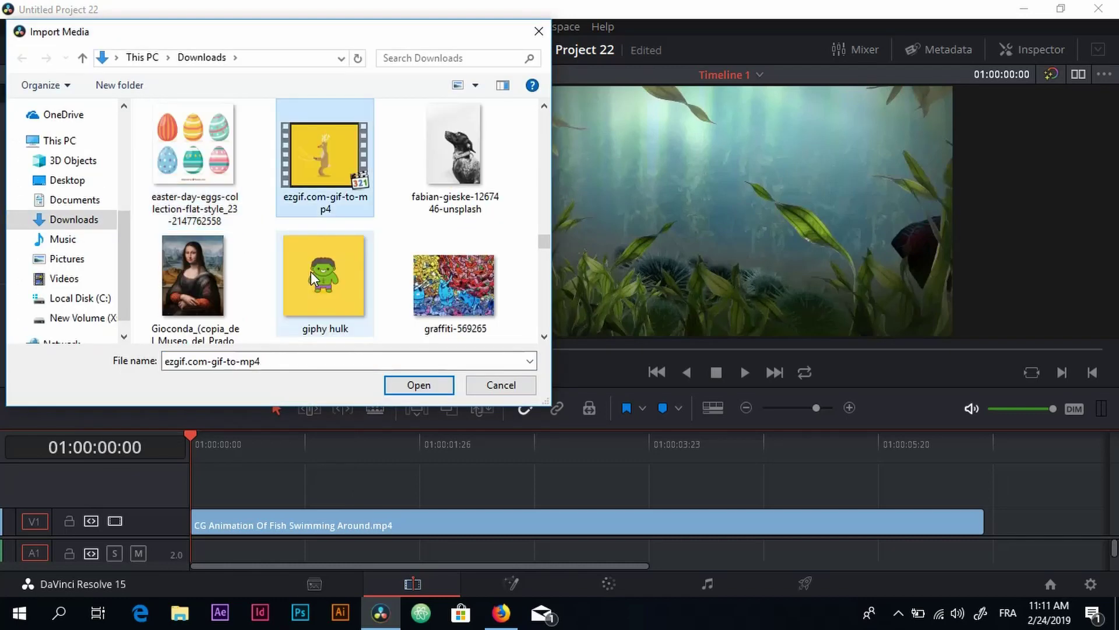
pyautogui.press('Return')
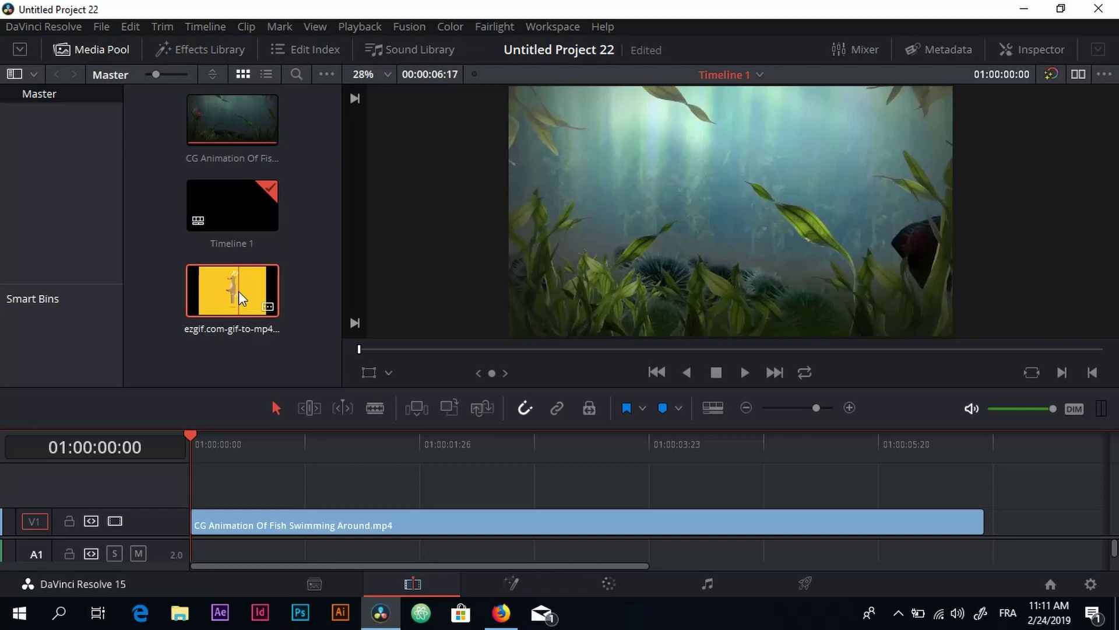
pyautogui.moveTo(249, 300); pyautogui.dragTo(194, 481)
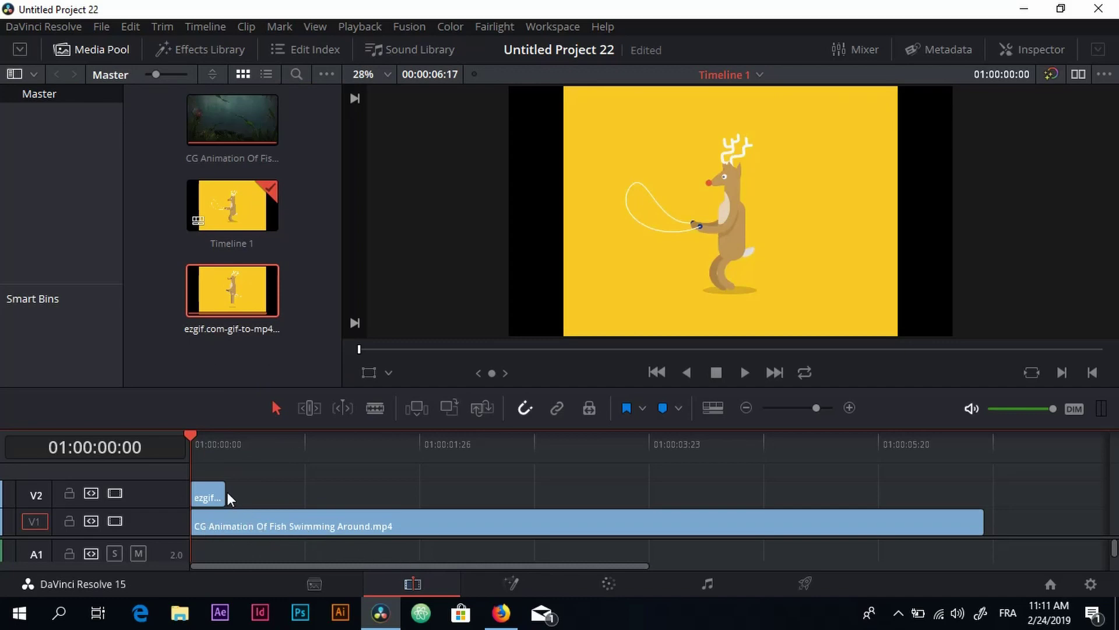
pyautogui.moveTo(198, 451)
pyautogui.mouseDown()
pyautogui.moveTo(244, 460)
pyautogui.moveTo(180, 456)
pyautogui.mouseUp()
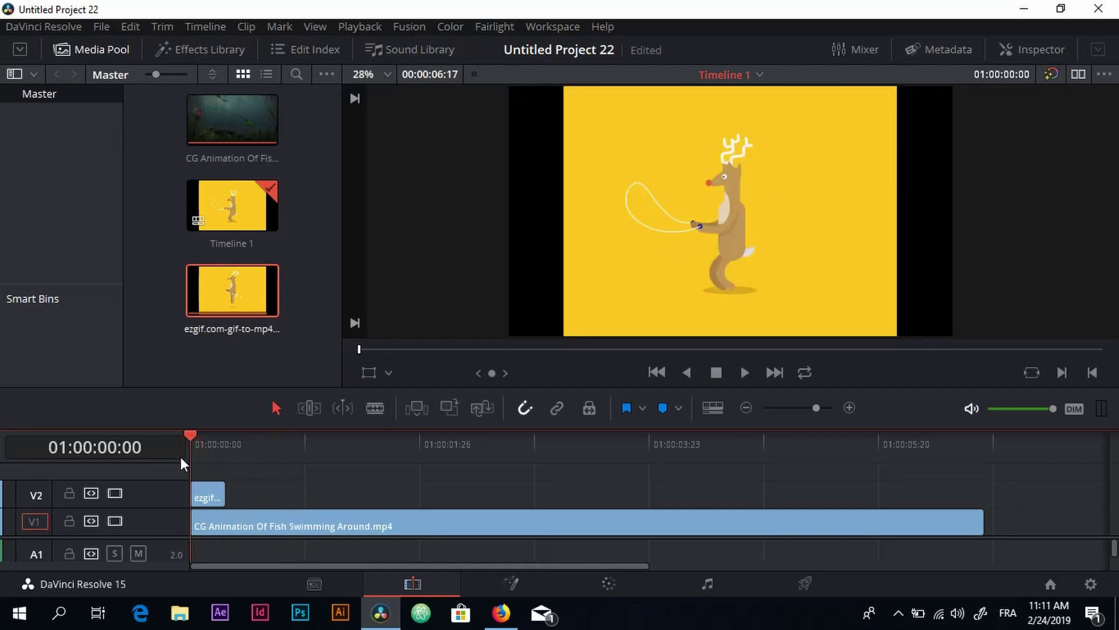
pyautogui.click(618, 591)
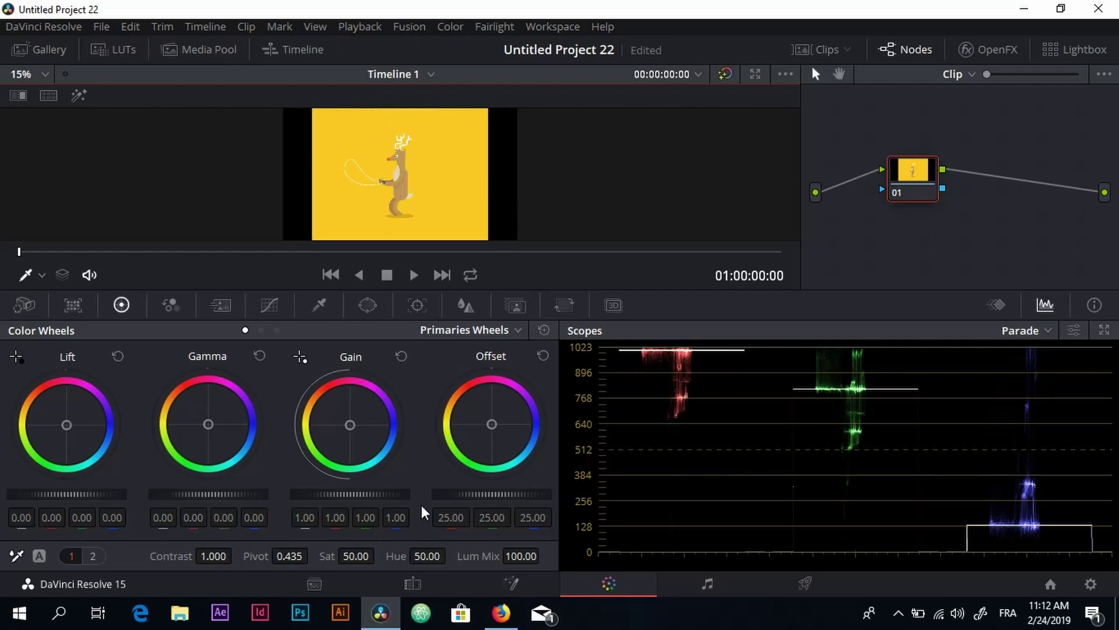
pyautogui.click(399, 584)
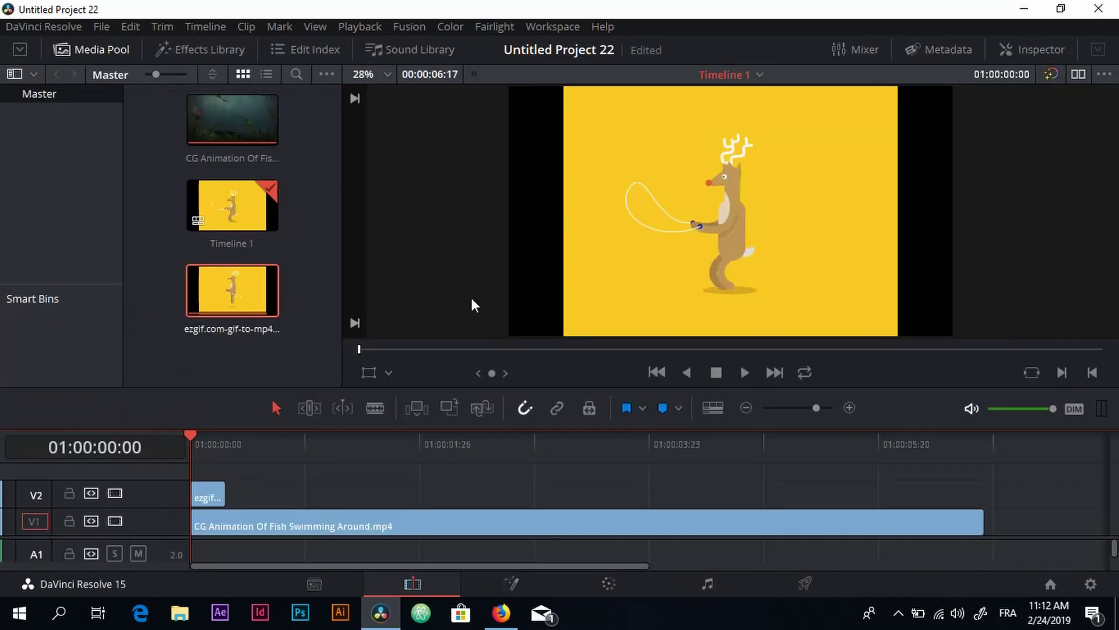
# Using the viewer Transform overlay, shrink the V2 reindeer clip to about half size and move it right of centre.
pyautogui.click(374, 374)
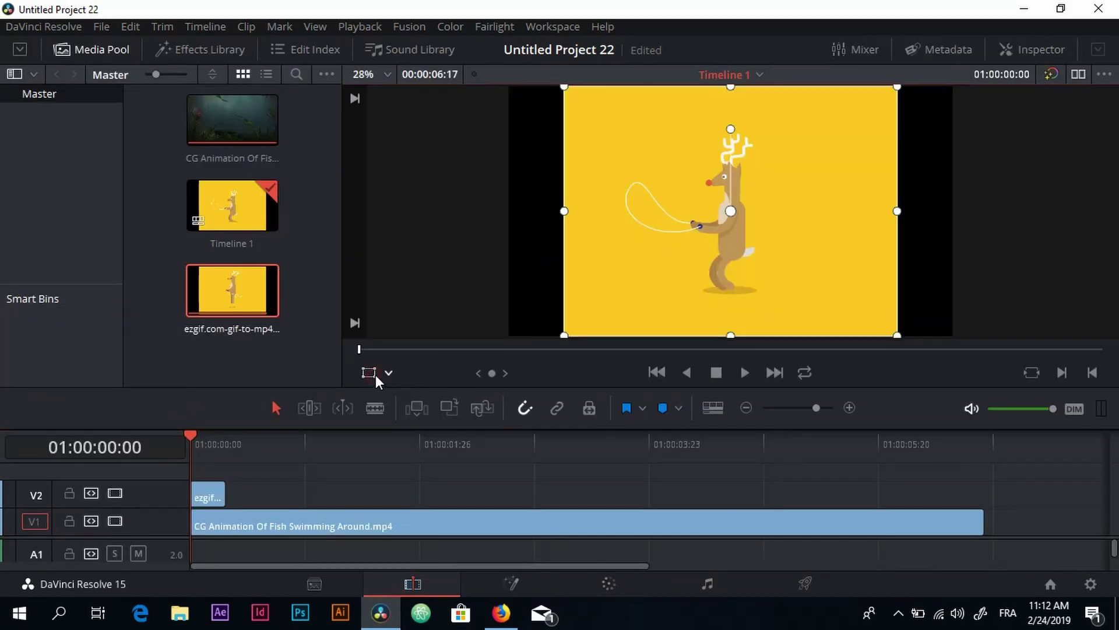
pyautogui.click(205, 499)
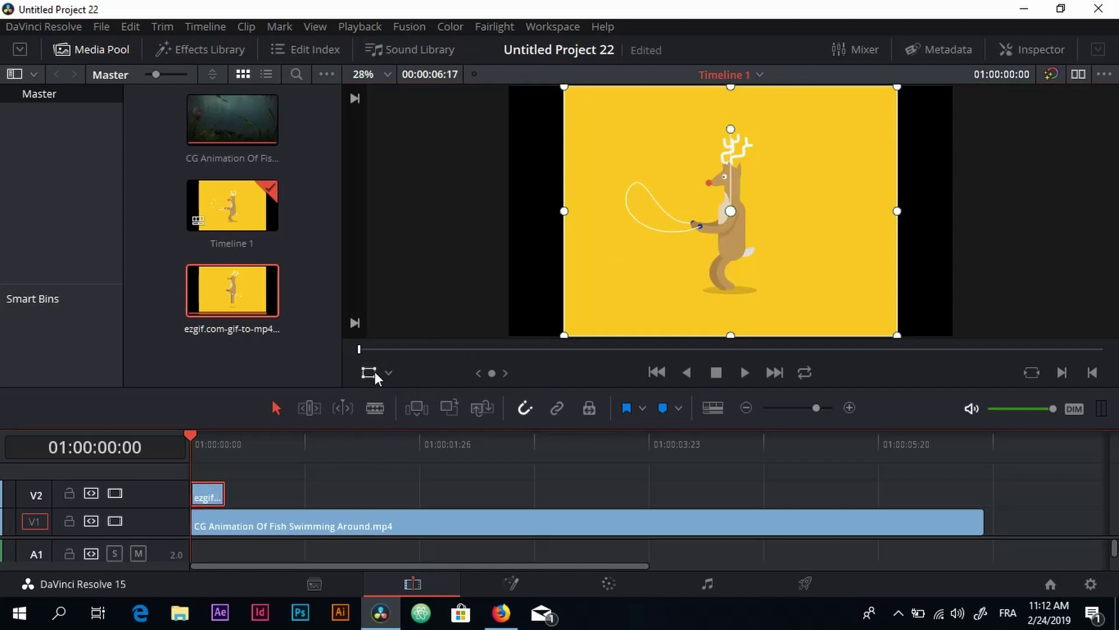
pyautogui.moveTo(894, 88); pyautogui.dragTo(822, 155)
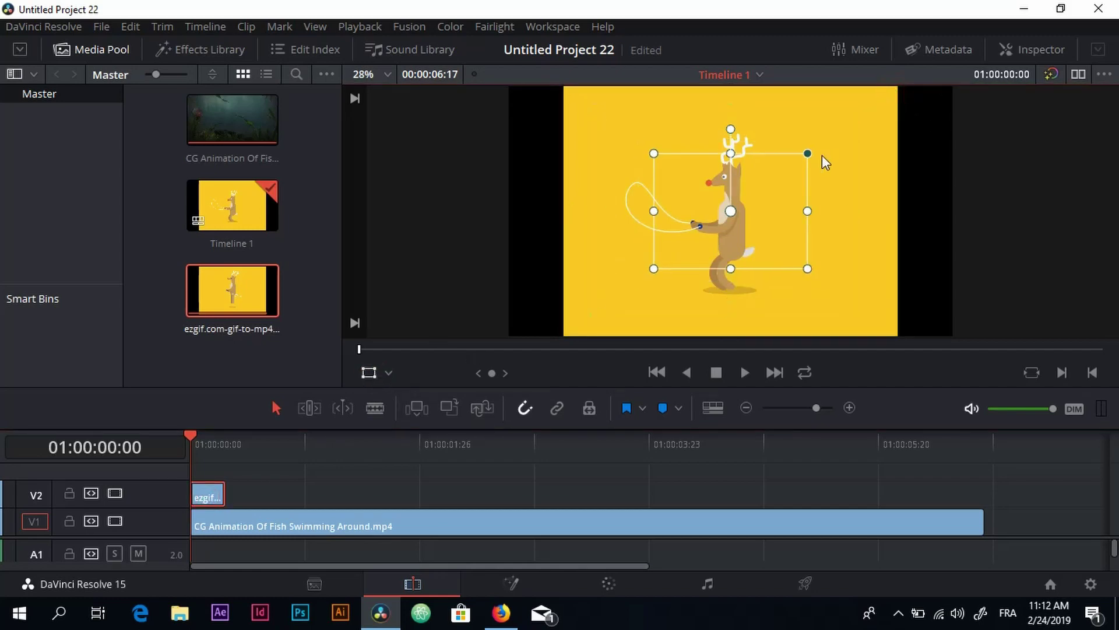
pyautogui.moveTo(733, 212); pyautogui.dragTo(793, 222)
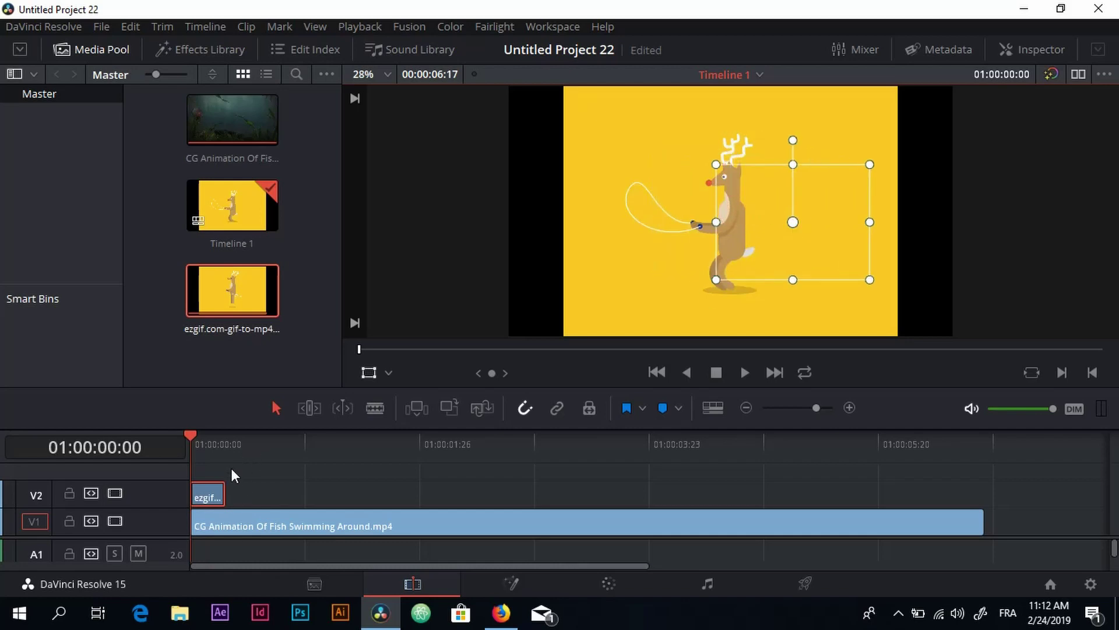
# Play back the reindeer-over-fish composite, park the playhead at 01:00:00:04, and go to the Color page.
pyautogui.moveTo(191, 471)
pyautogui.mouseDown()
pyautogui.moveTo(263, 474)
pyautogui.moveTo(186, 474)
pyautogui.mouseUp()
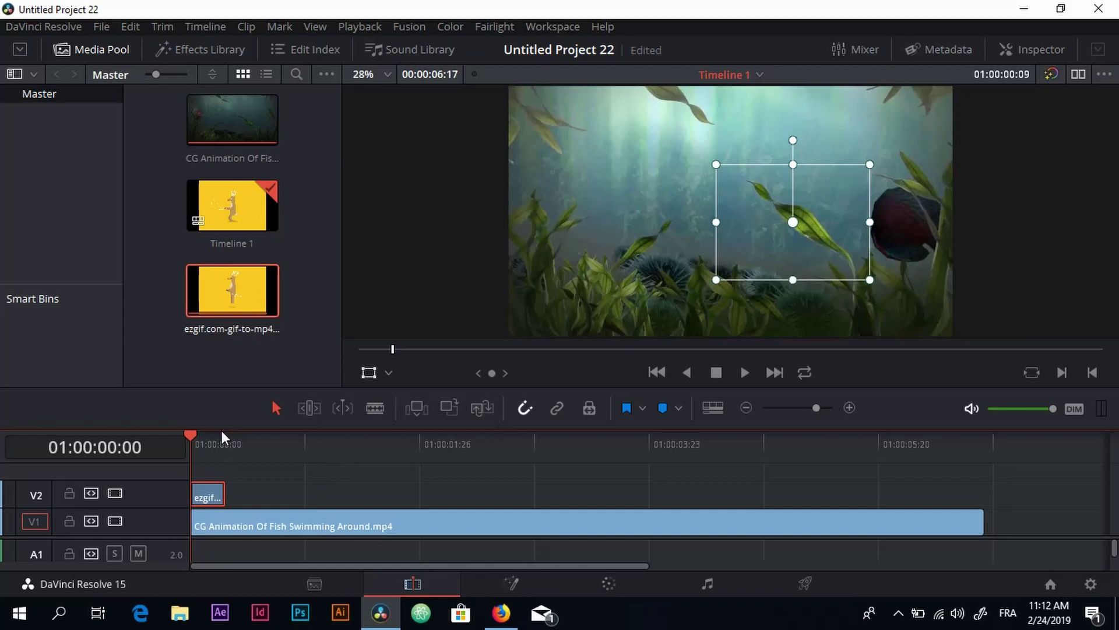
pyautogui.click(206, 445)
pyautogui.click(228, 445)
pyautogui.click(196, 449)
pyautogui.click(744, 372)
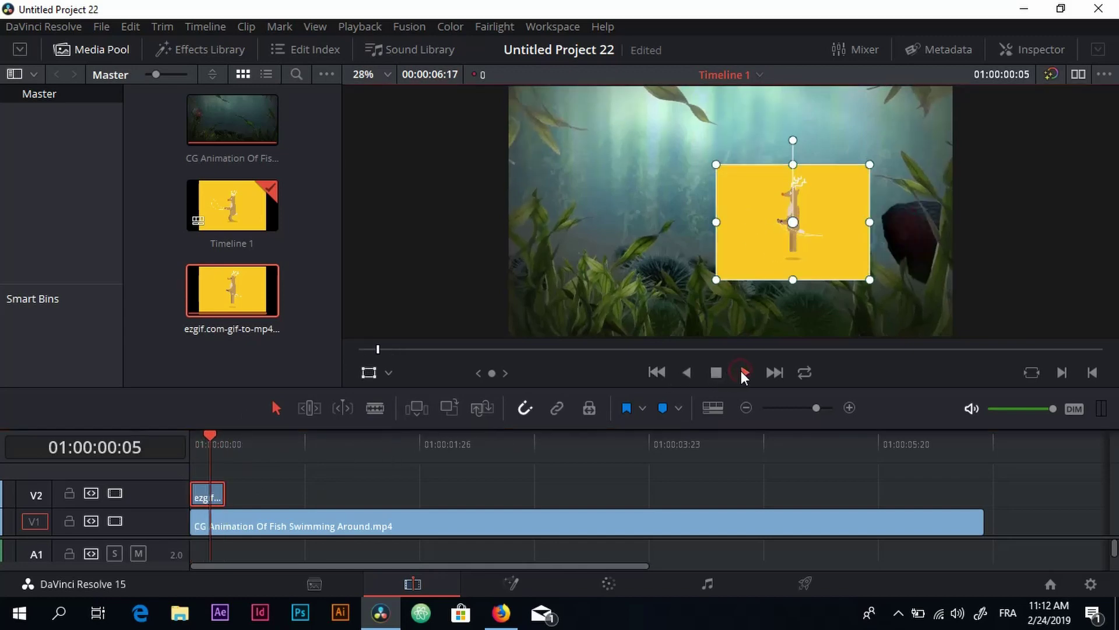
pyautogui.click(722, 376)
pyautogui.moveTo(274, 458); pyautogui.dragTo(206, 457)
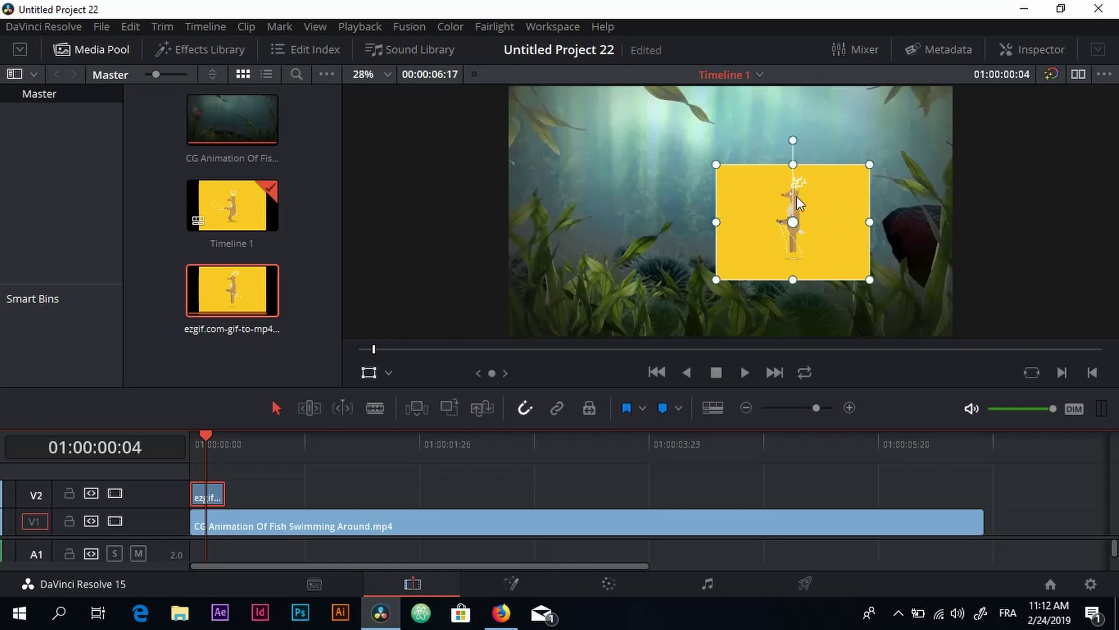
pyautogui.click(618, 593)
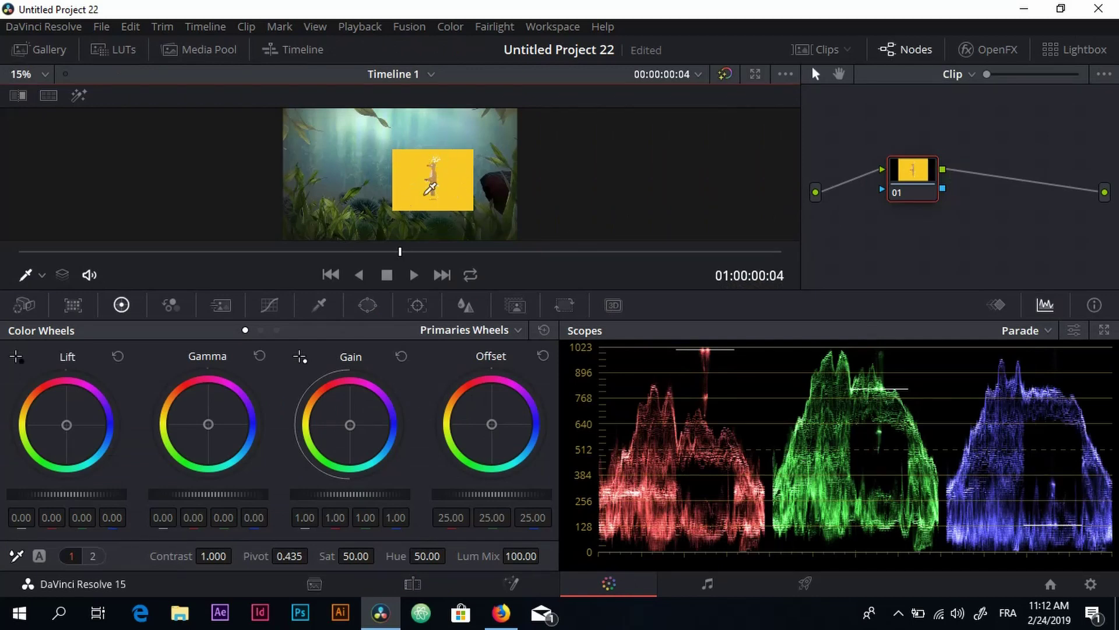
# Sample the yellow background with the HSL Qualifier, keying hue centre 43.9 and luminance 64.5–74.5.
pyautogui.click(840, 51)
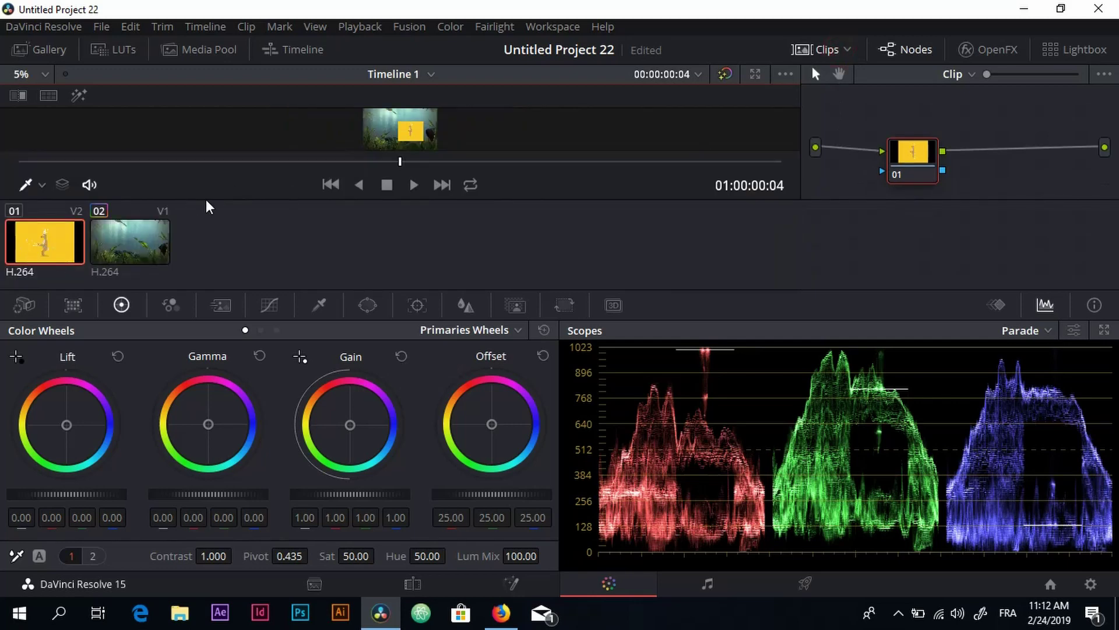
pyautogui.click(837, 53)
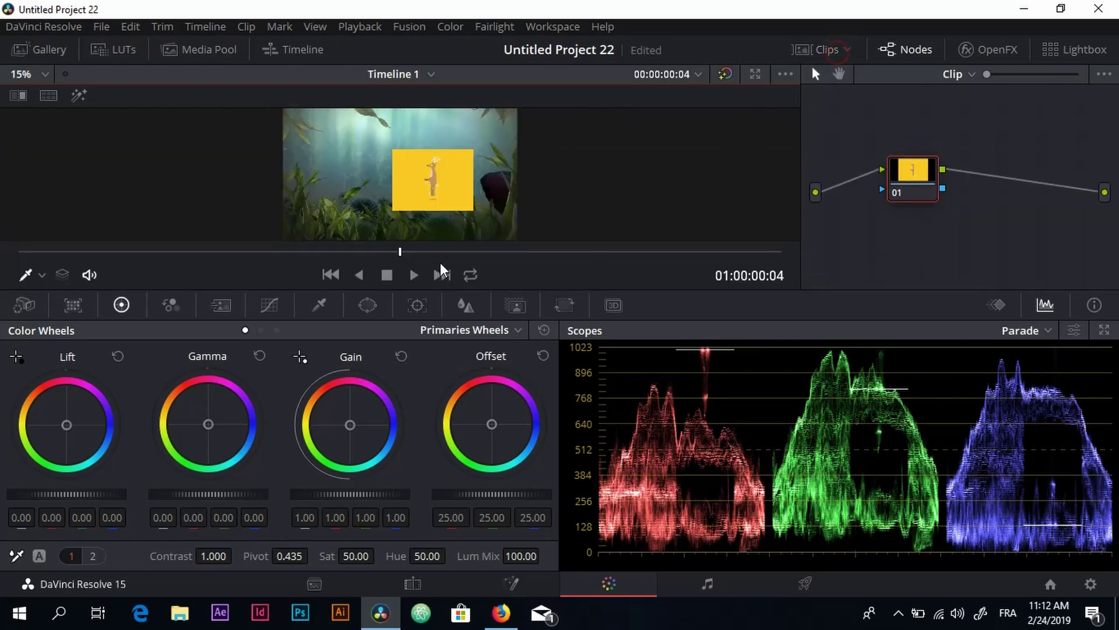
pyautogui.click(320, 306)
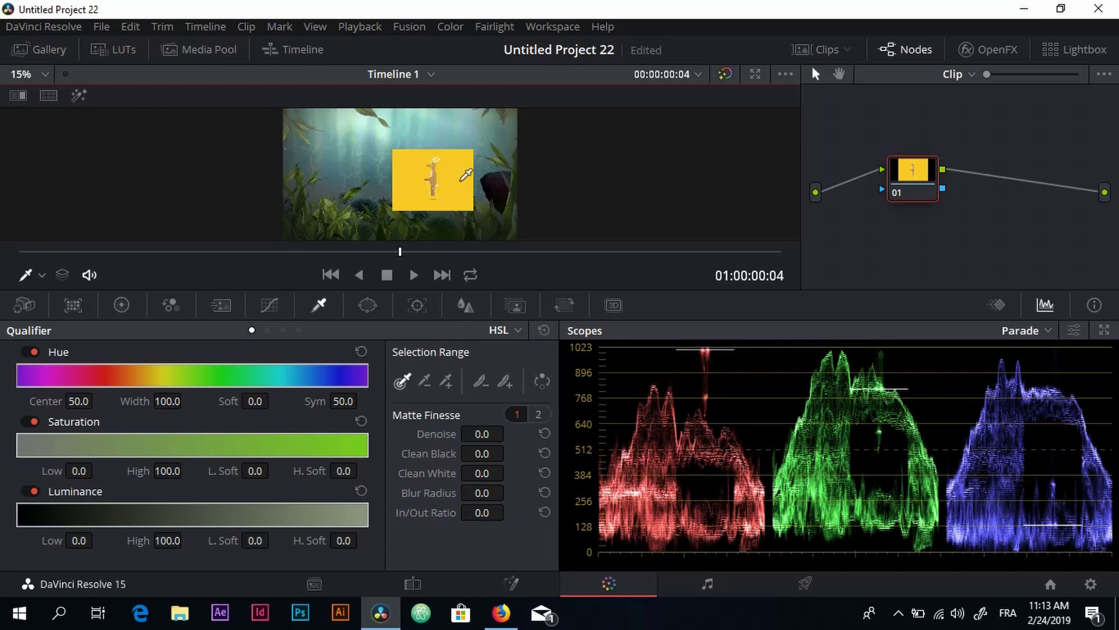
pyautogui.click(465, 169)
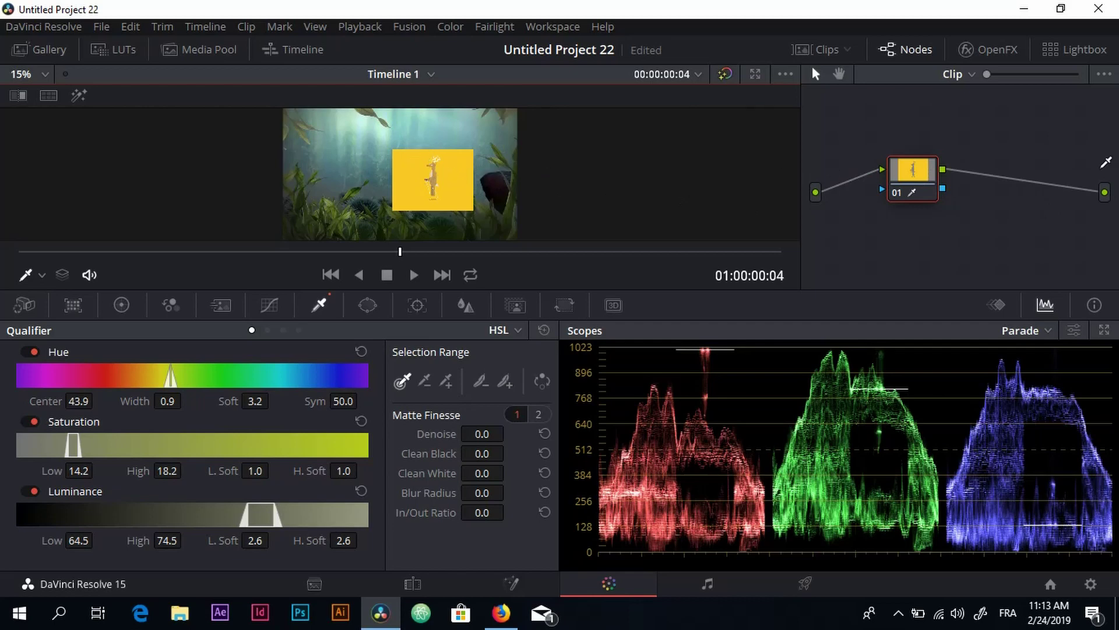
pyautogui.moveTo(914, 175); pyautogui.dragTo(929, 176)
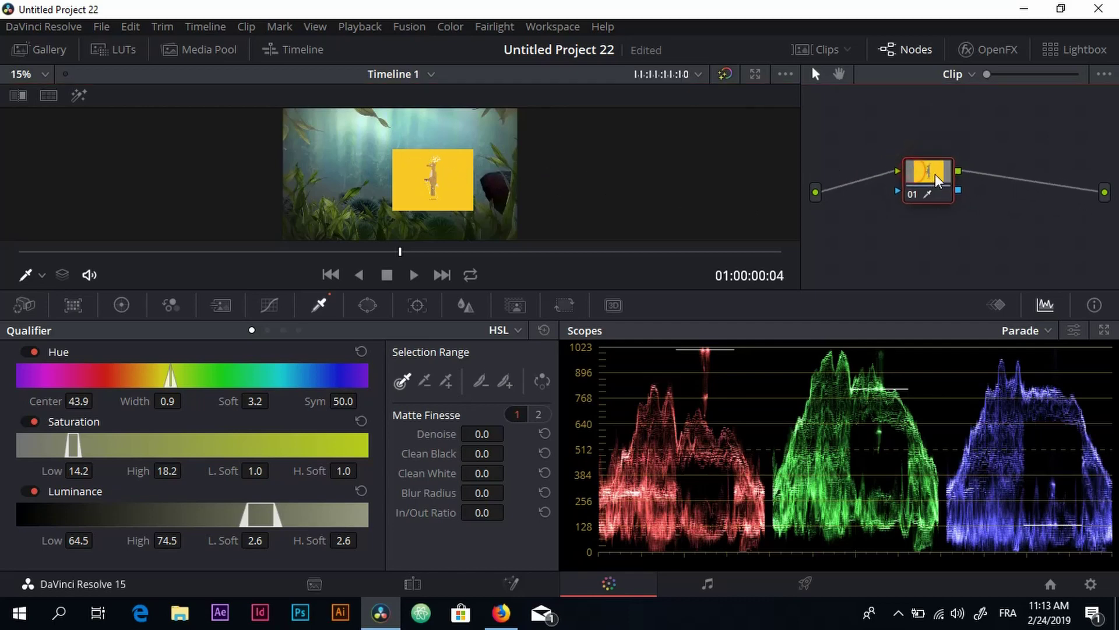
# Invert the qualifier matte, checking it with the viewer Highlight toggled on and then off.
pyautogui.click(80, 96)
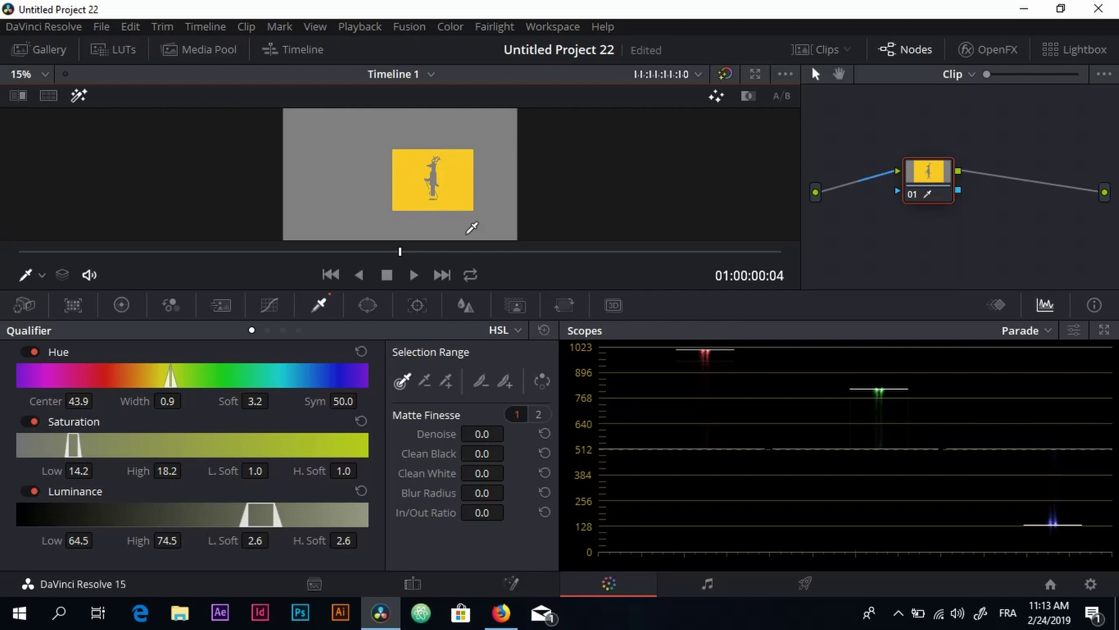
pyautogui.click(543, 383)
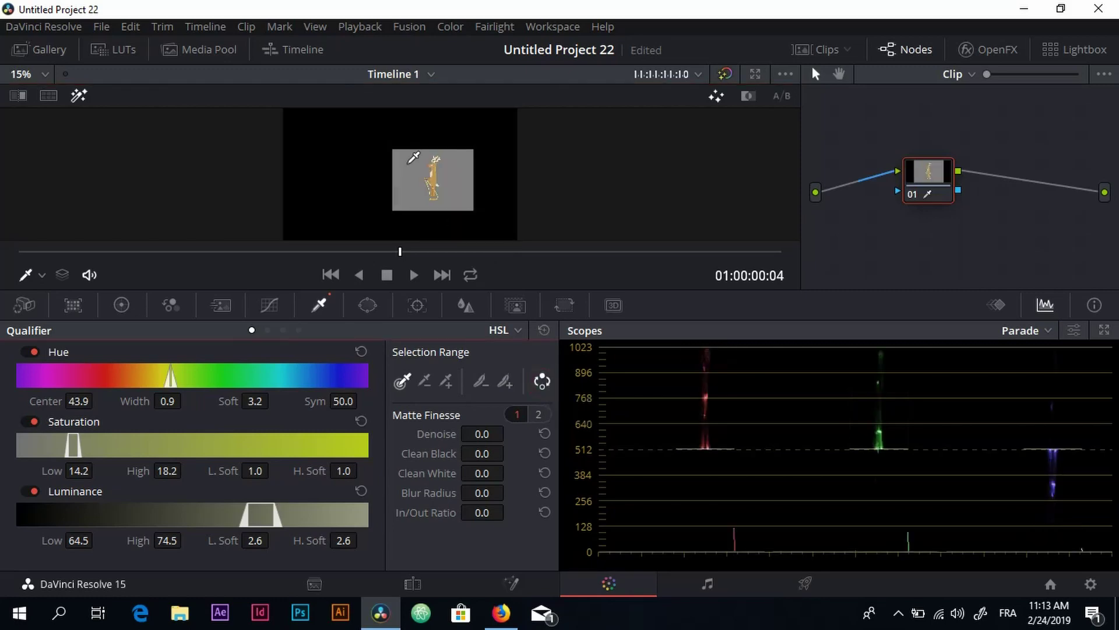
pyautogui.click(85, 102)
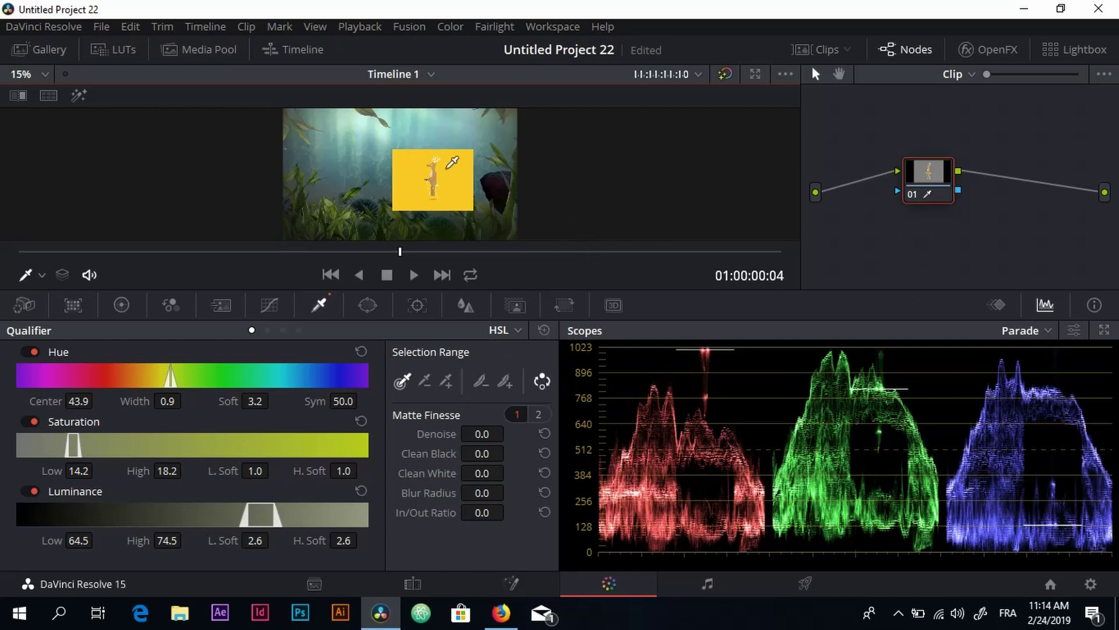
# Add an alpha output to the node graph and connect node 01's matte to it.
pyautogui.rightClick(961, 235)
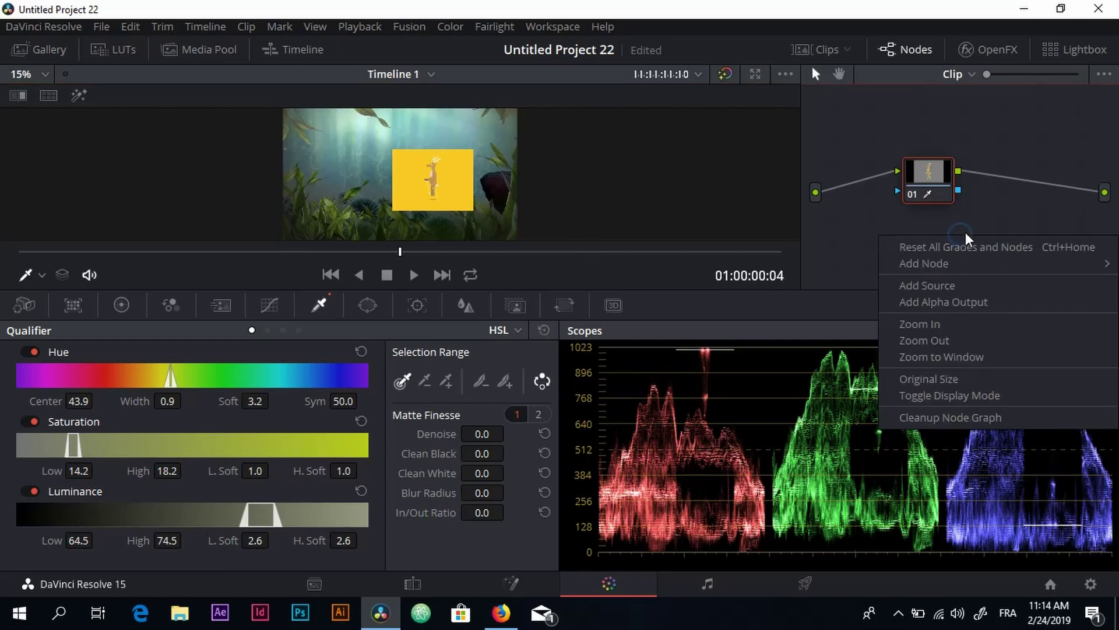
pyautogui.click(1014, 305)
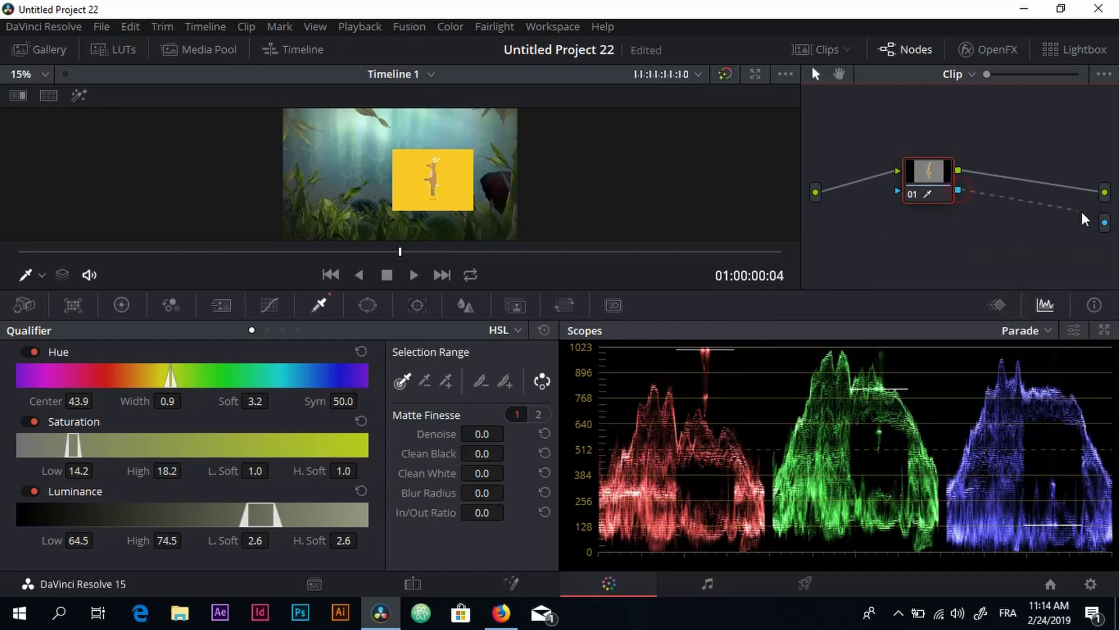
pyautogui.moveTo(959, 190); pyautogui.dragTo(1104, 223)
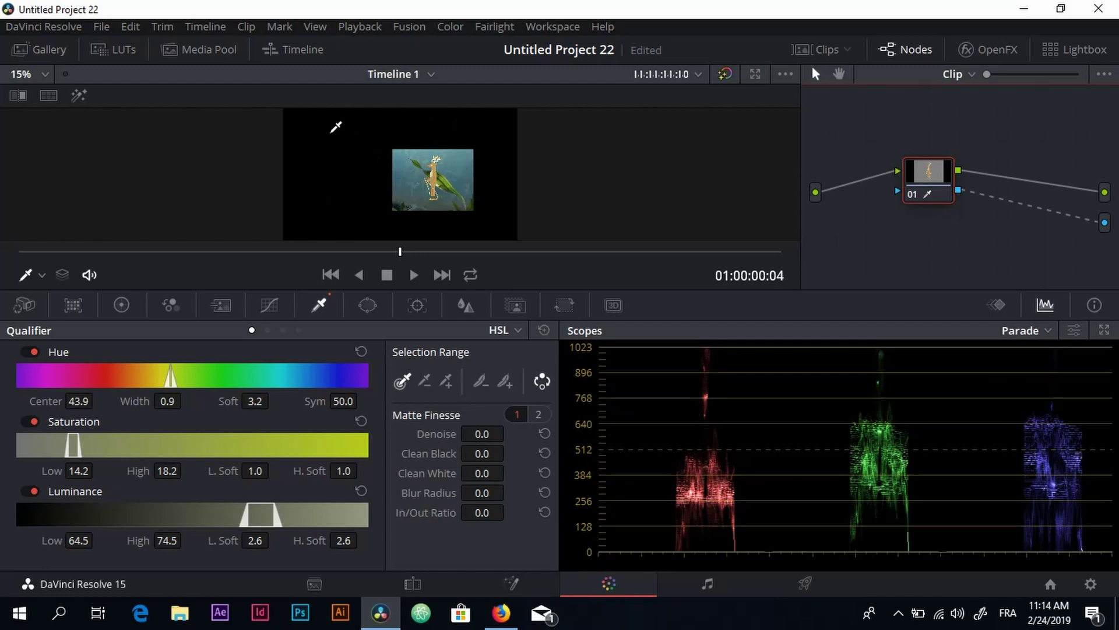
pyautogui.click(434, 588)
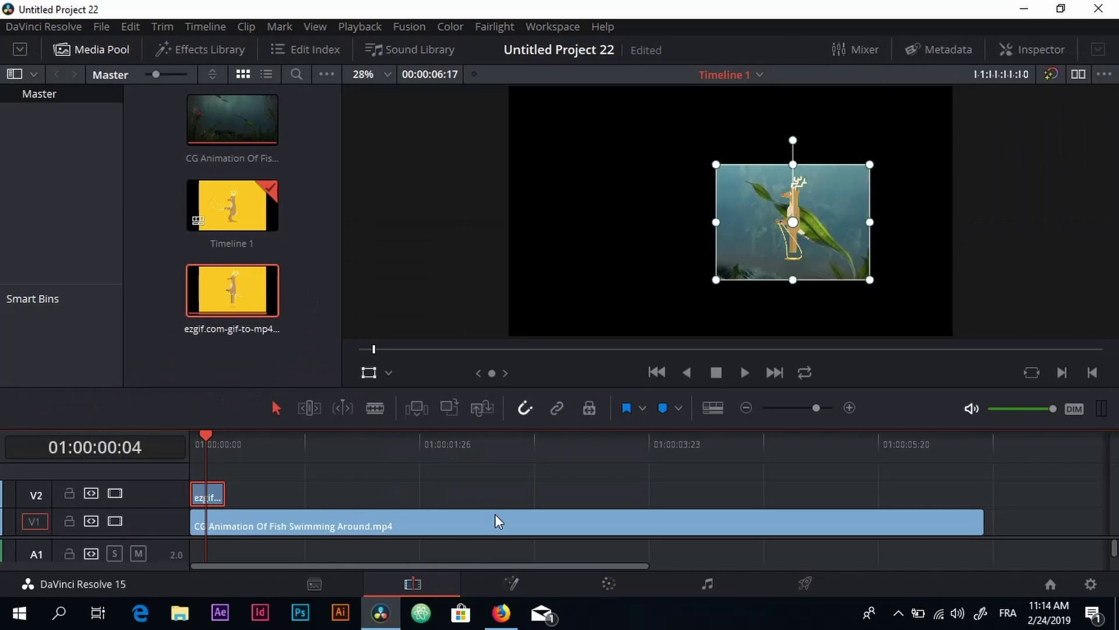
pyautogui.press('Home')
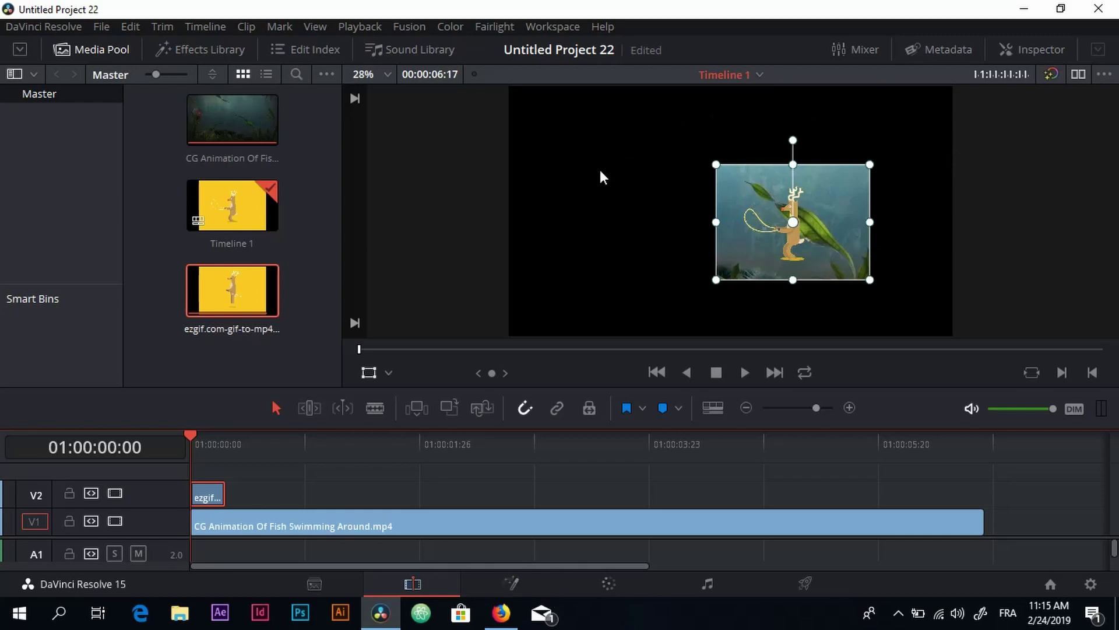
pyautogui.click(613, 581)
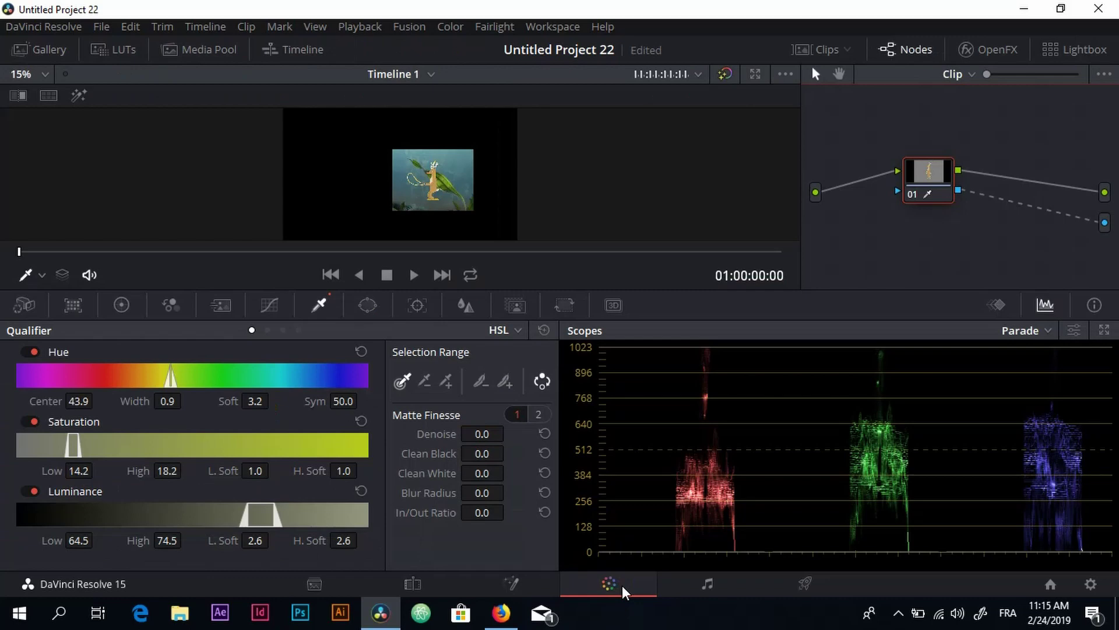
# Enable a rectangular power window on the reindeer's key.
pyautogui.click(367, 304)
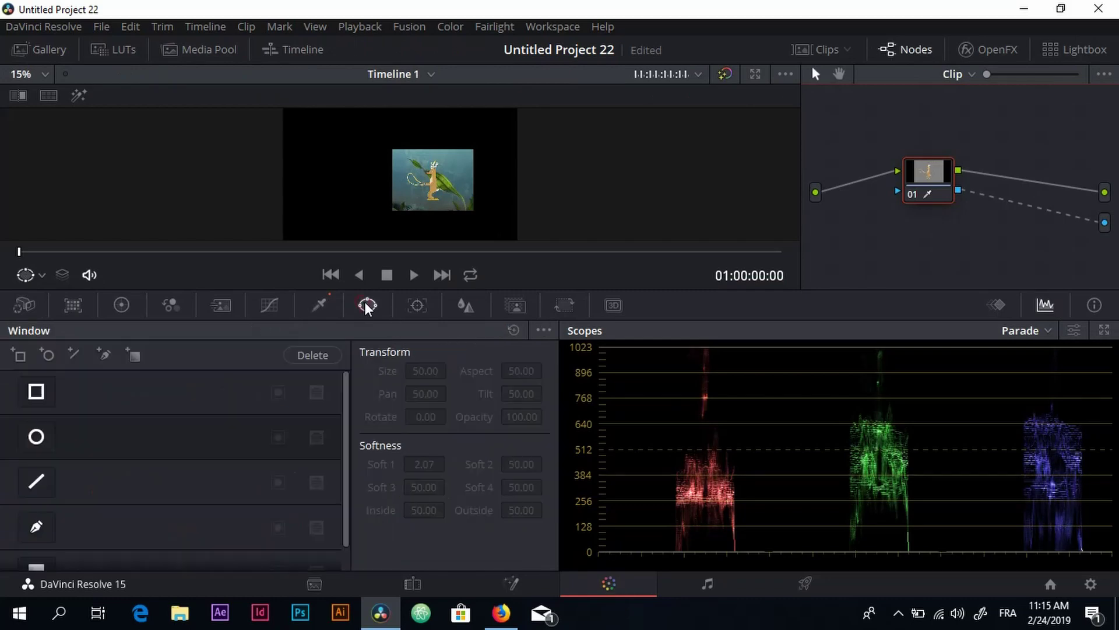
pyautogui.click(32, 395)
pyautogui.click(33, 395)
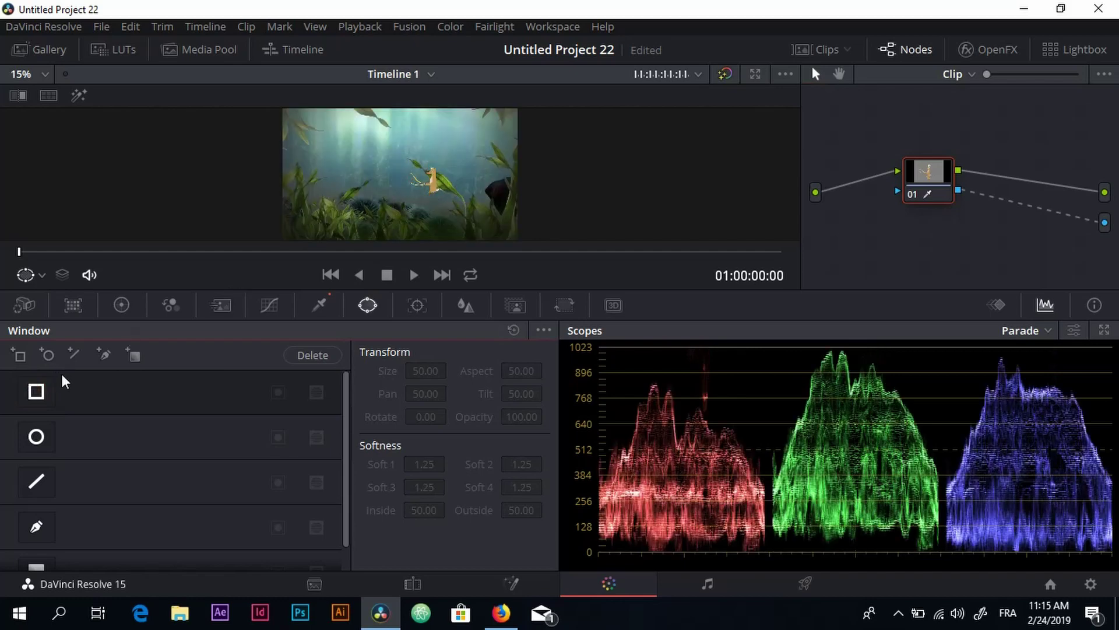
pyautogui.click(35, 394)
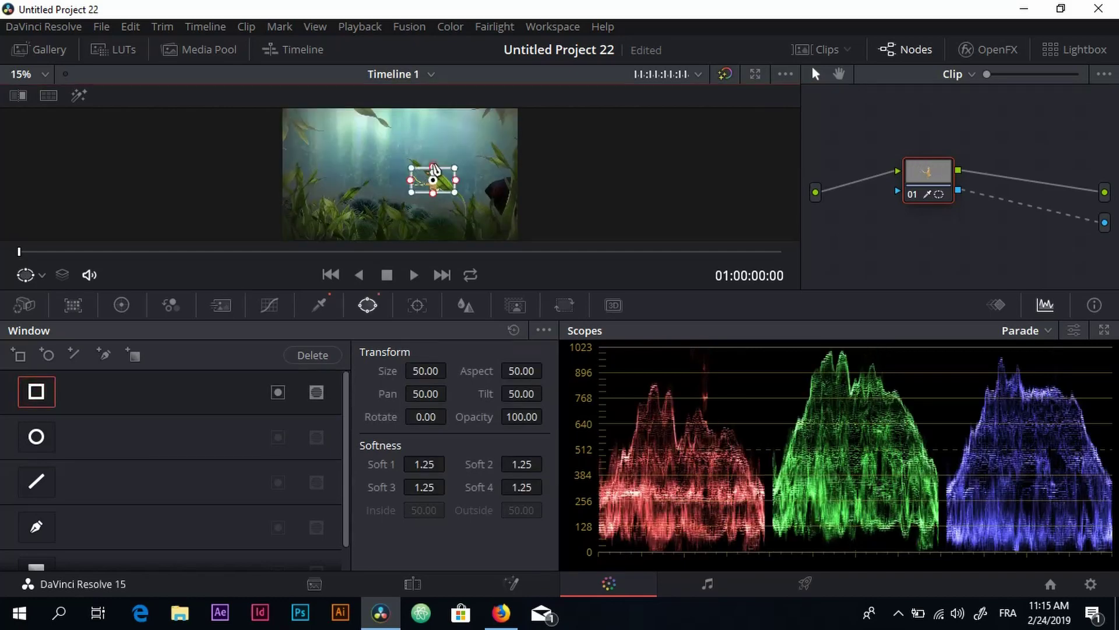
# Soften the window's edges and stretch it over the antlers, feet and lasso, then return to Edit.
pyautogui.moveTo(434, 169)
pyautogui.mouseDown()
pyautogui.moveTo(435, 149)
pyautogui.moveTo(436, 159)
pyautogui.mouseUp()
pyautogui.scroll(1, 430, 183)
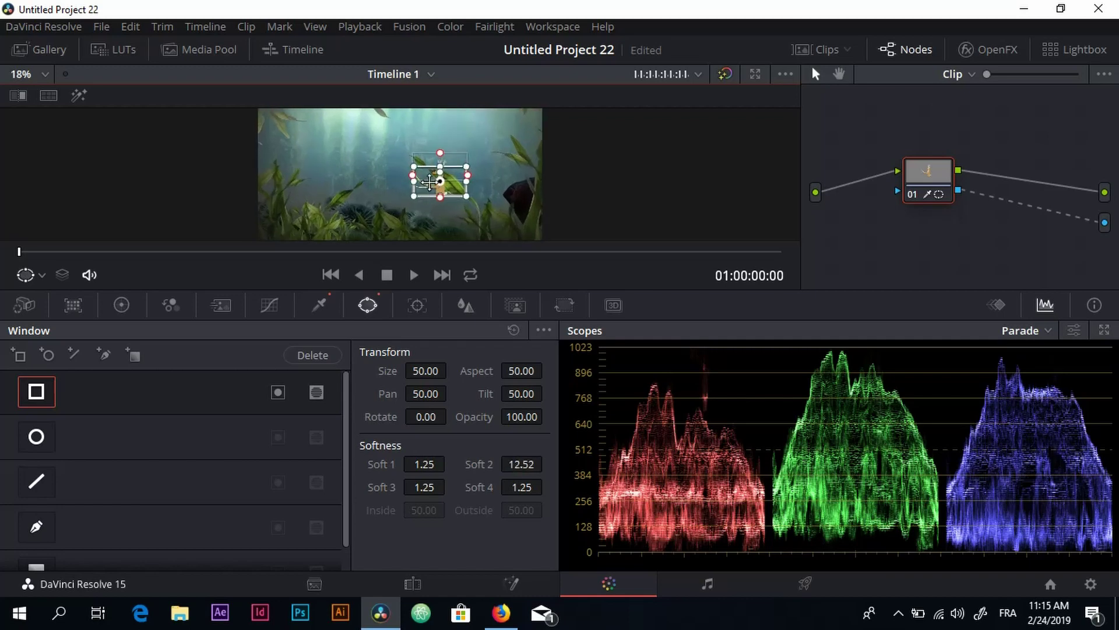
pyautogui.scroll(2, 429, 183)
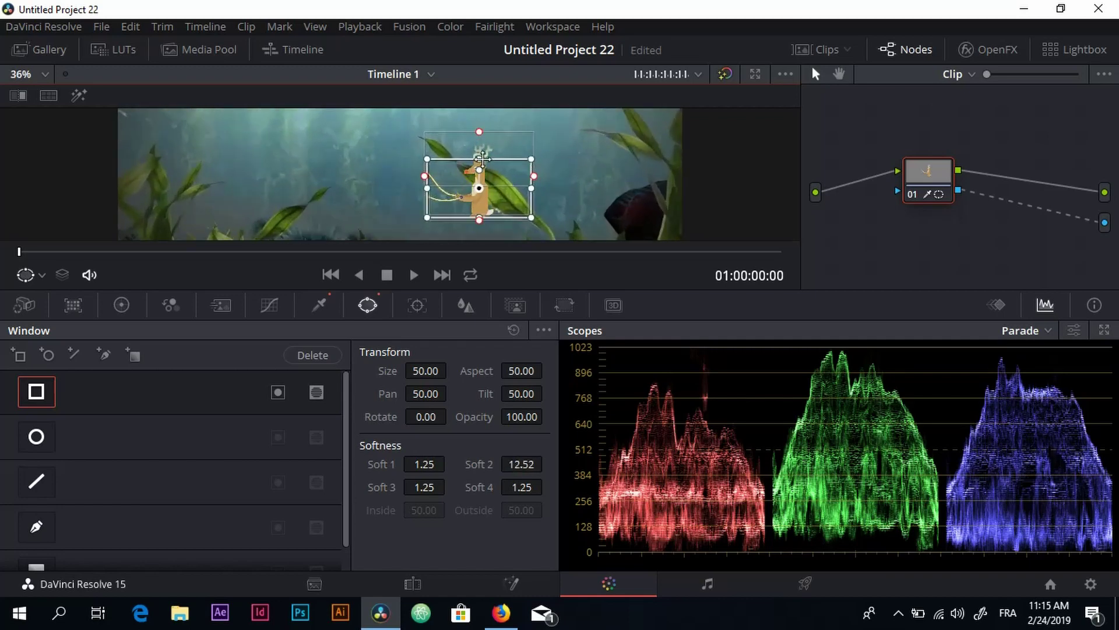
pyautogui.moveTo(481, 157); pyautogui.dragTo(483, 137)
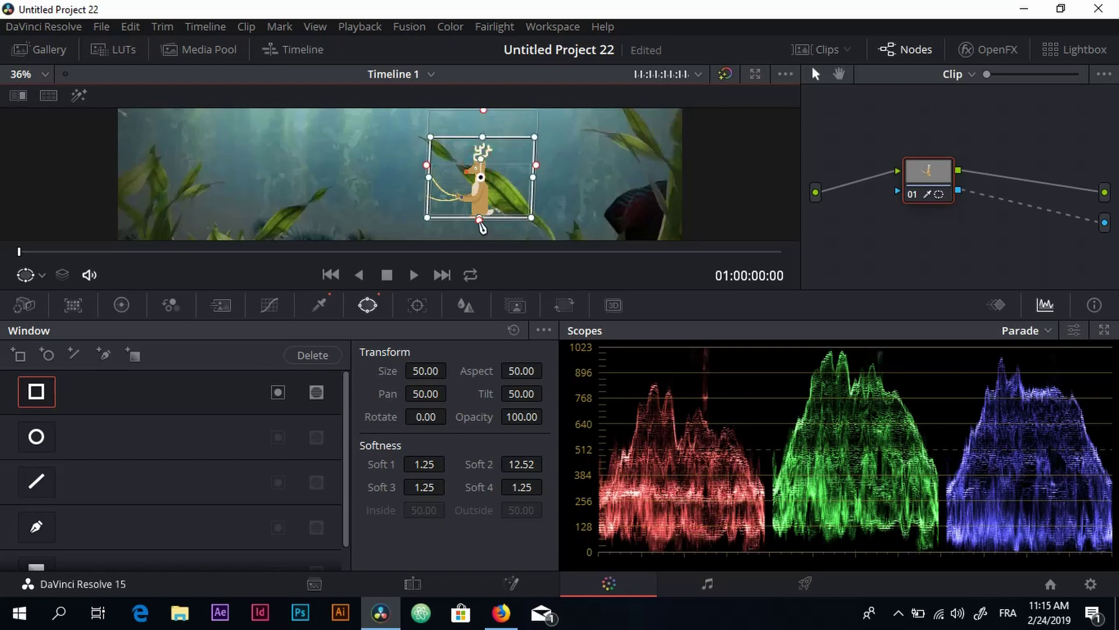
pyautogui.moveTo(480, 221); pyautogui.dragTo(482, 253)
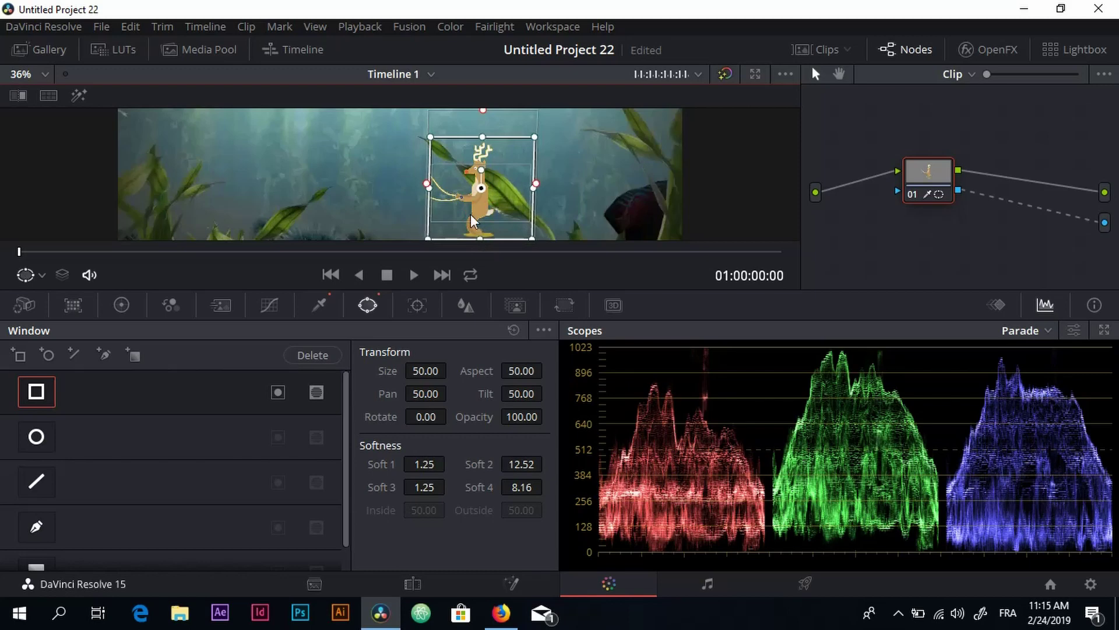
pyautogui.scroll(-2, 473, 220)
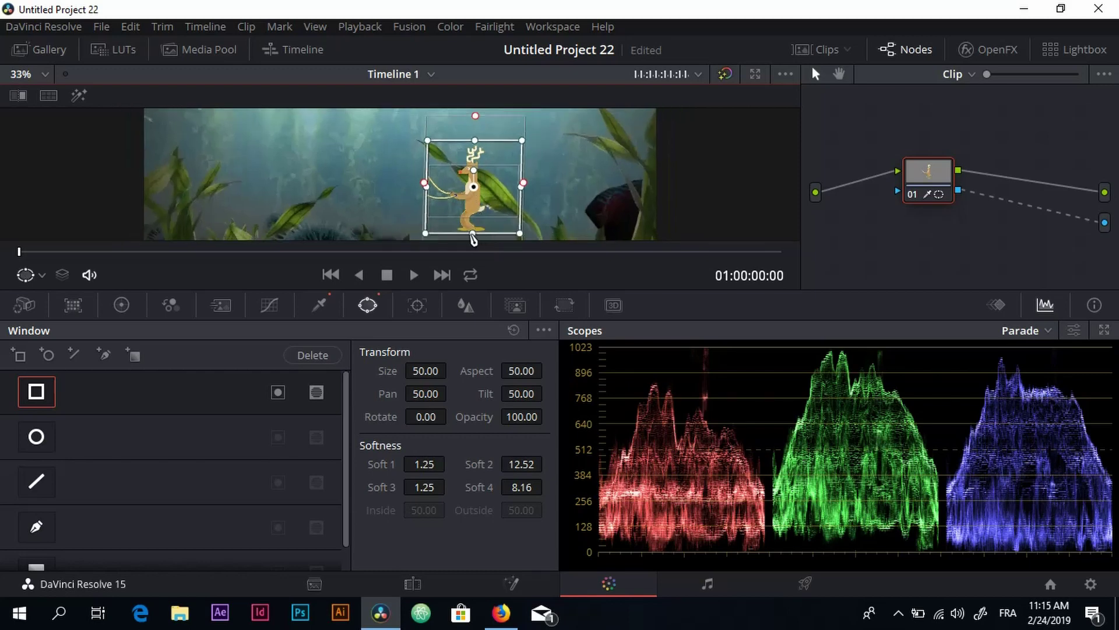
pyautogui.moveTo(473, 239); pyautogui.dragTo(477, 247)
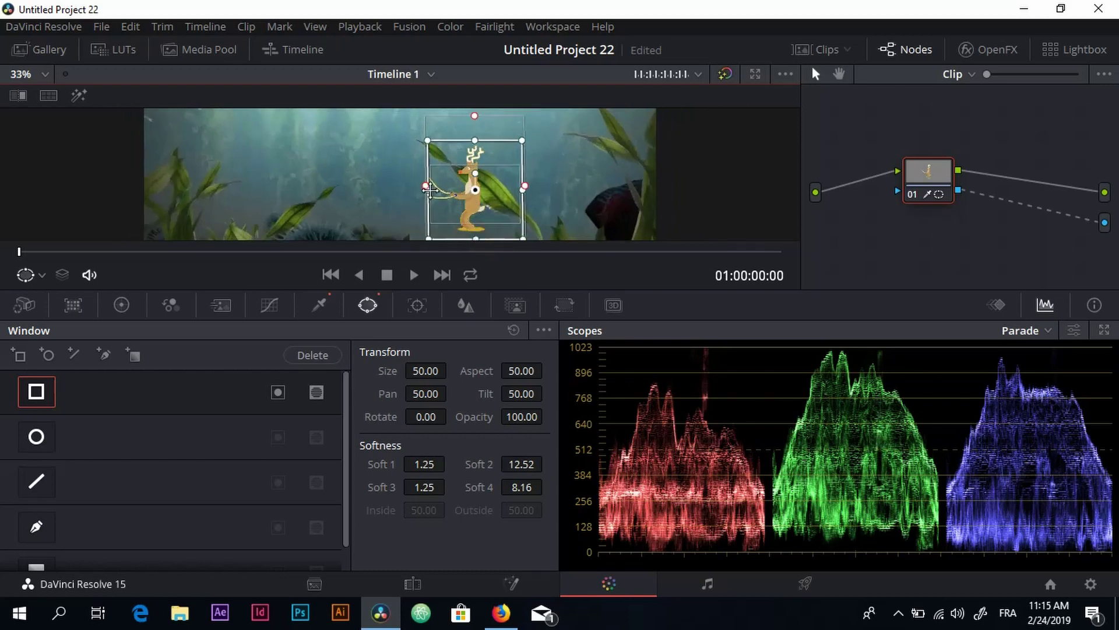
pyautogui.moveTo(429, 190); pyautogui.dragTo(393, 187)
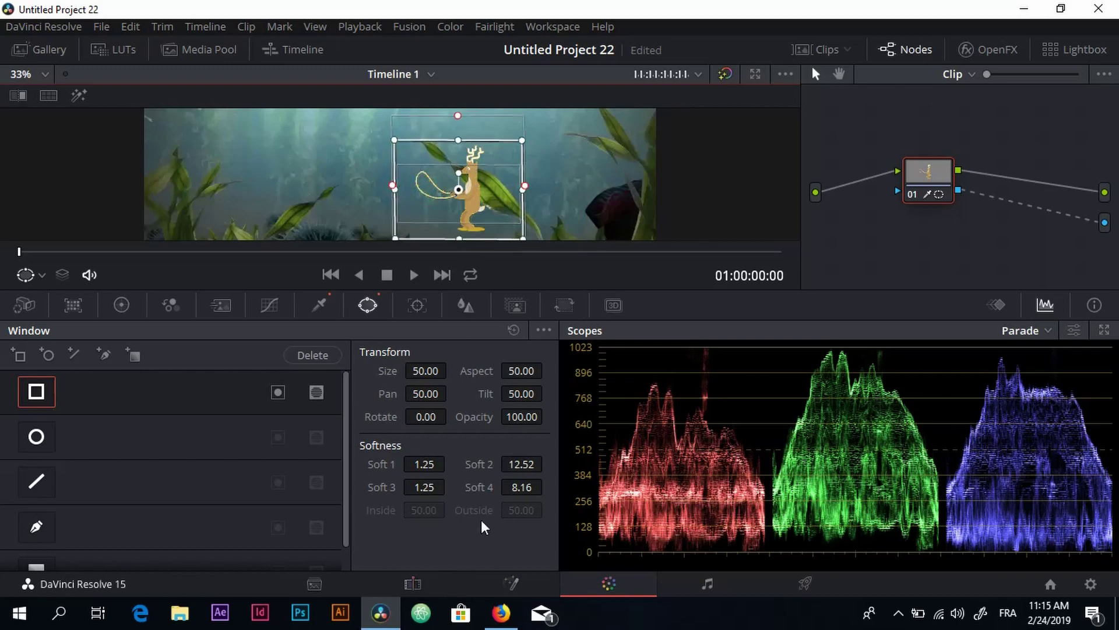
pyautogui.click(411, 585)
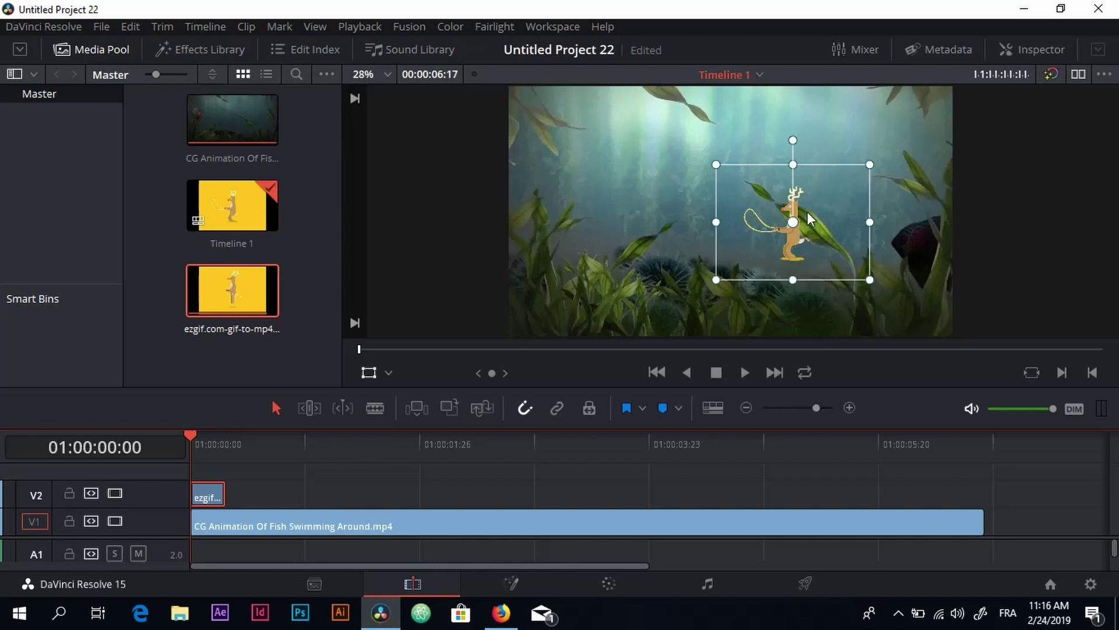
# Drag the reindeer overlay toward the upper left of the frame and select its clip on V2.
pyautogui.moveTo(793, 216); pyautogui.dragTo(623, 200)
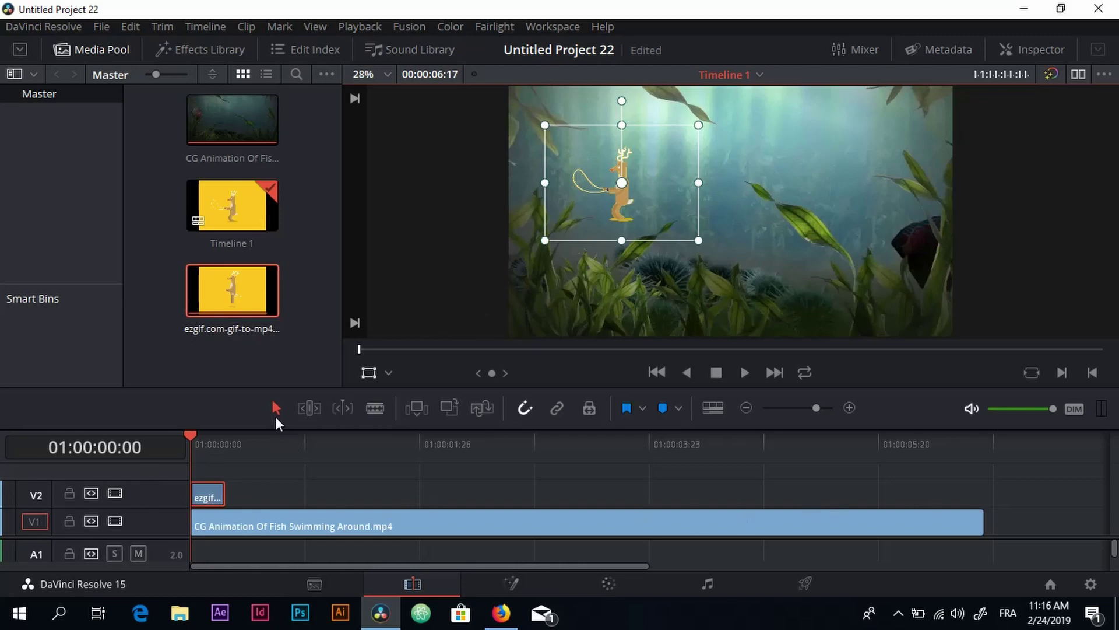
pyautogui.click(206, 503)
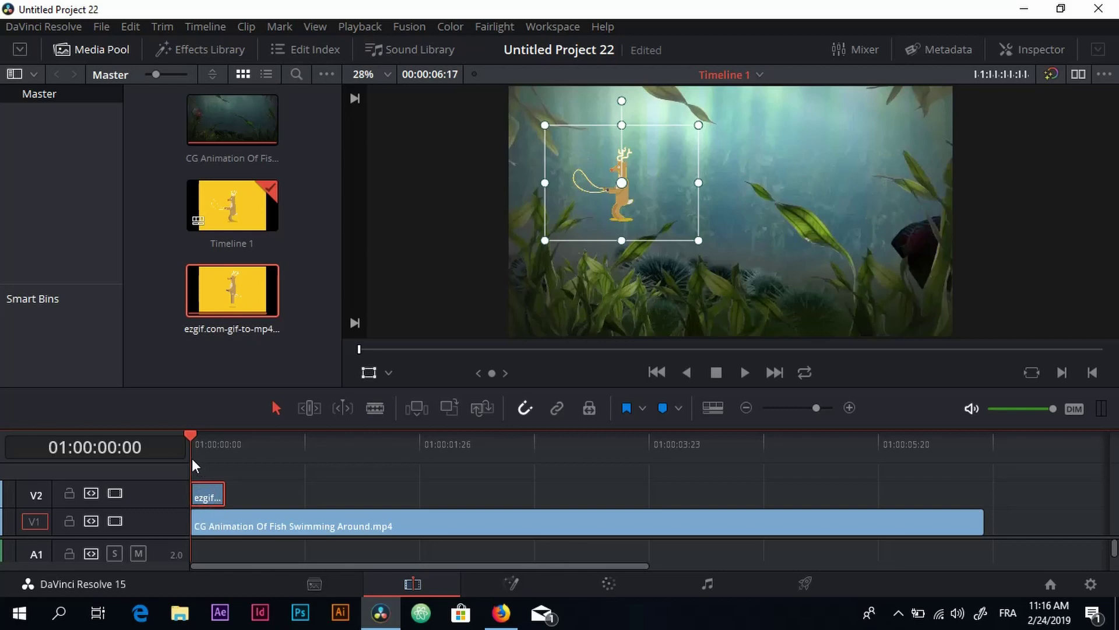
# Paste reindeer copies along V2 to the fish clip's end, then rewind and play the composite.
pyautogui.click(223, 463)
pyautogui.hotkey('ctrl', 'v')
pyautogui.hotkey('ctrl', 'v')
pyautogui.hotkey('ctrl', 'v')
pyautogui.hotkey('ctrl', 'v')
pyautogui.hotkey('ctrl', 'v')
pyautogui.hotkey('ctrl', 'v')
pyautogui.hotkey('ctrl', 'v')
pyautogui.hotkey('ctrl', 'v')
pyautogui.hotkey('ctrl', 'v')
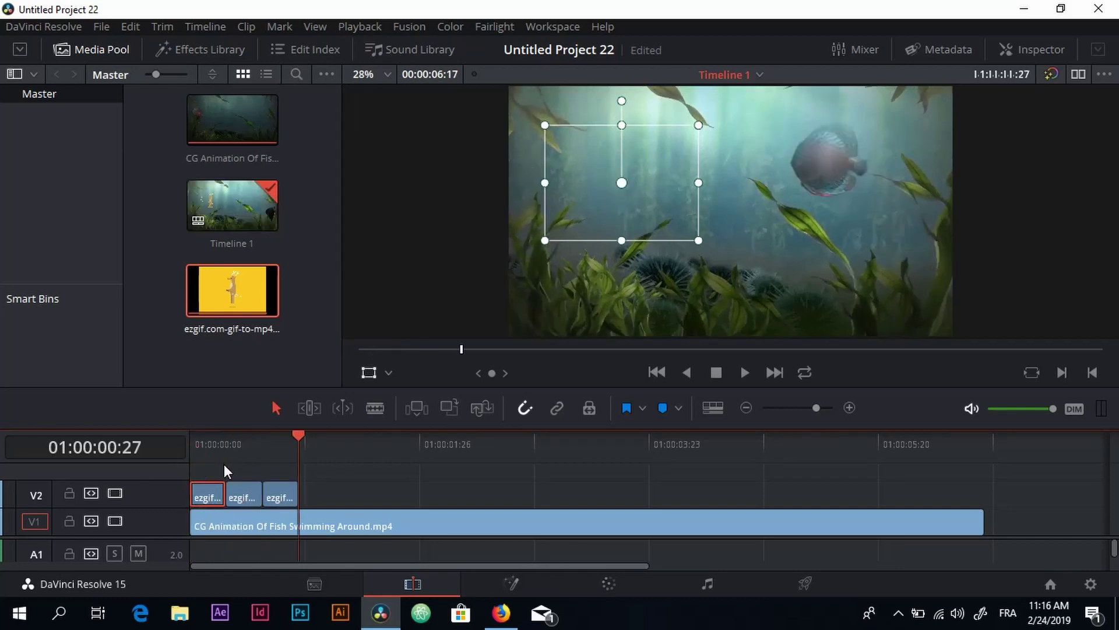
pyautogui.hotkey('ctrl', 'v')
pyautogui.hotkey('ctrl', 'v')
pyautogui.hotkey('ctrl', 'v')
pyautogui.hotkey('ctrl', 'v')
pyautogui.hotkey('ctrl', 'v')
pyautogui.hotkey('ctrl', 'v')
pyautogui.hotkey('ctrl', 'v')
pyautogui.hotkey('ctrl', 'v')
pyautogui.hotkey('ctrl', 'v')
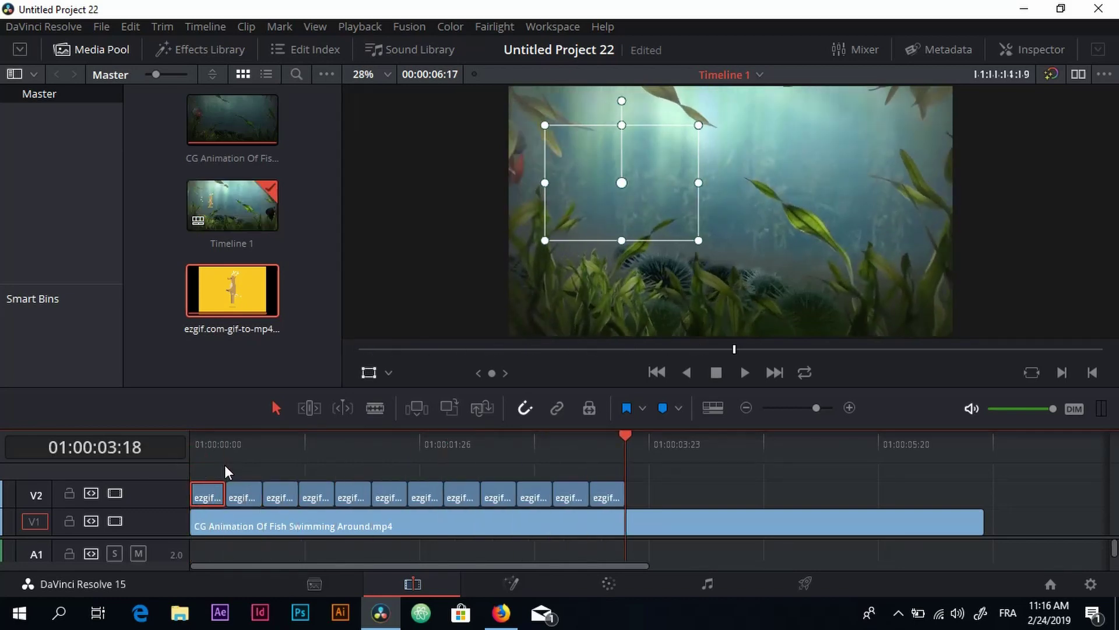
pyautogui.hotkey('ctrl', 'v')
pyautogui.hotkey('ctrl', 'v')
pyautogui.hotkey('ctrl', 'v')
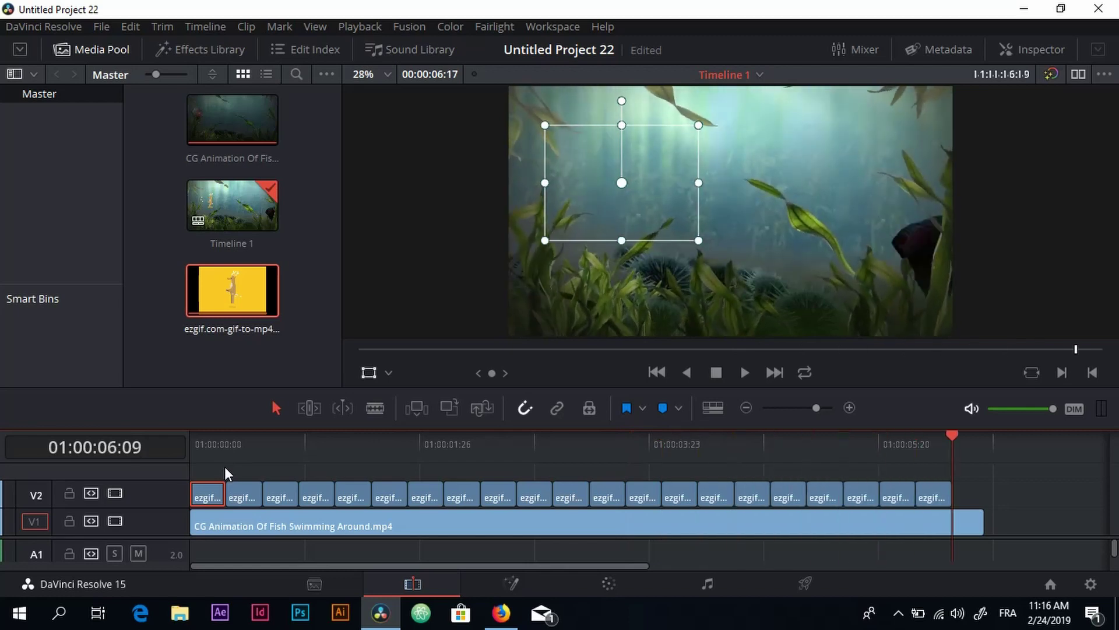
pyautogui.moveTo(998, 451); pyautogui.dragTo(157, 469)
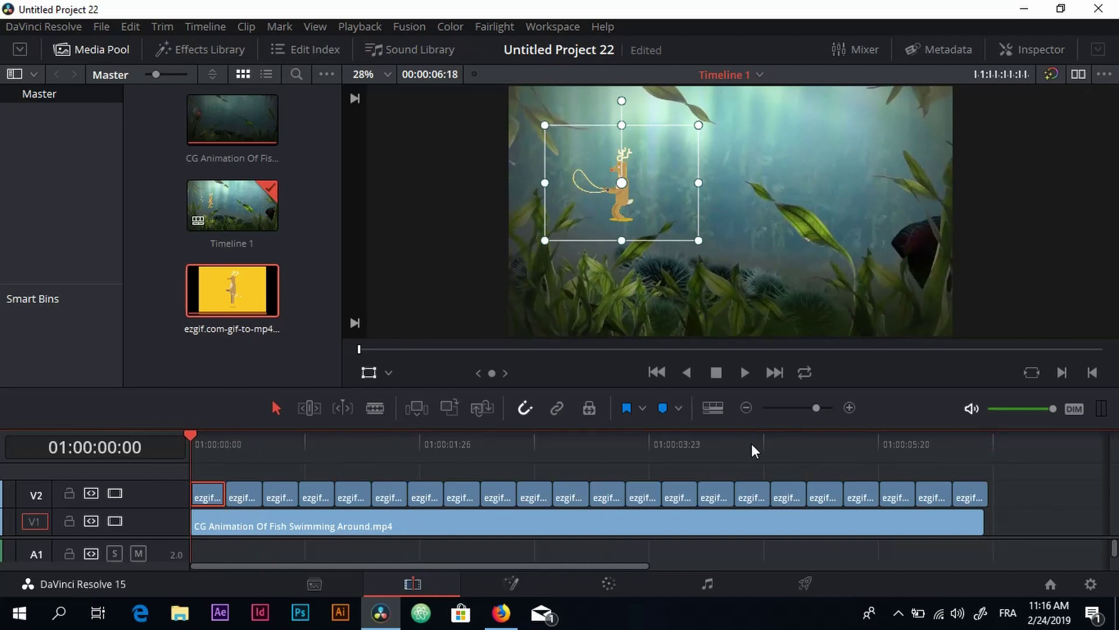
pyautogui.click(742, 372)
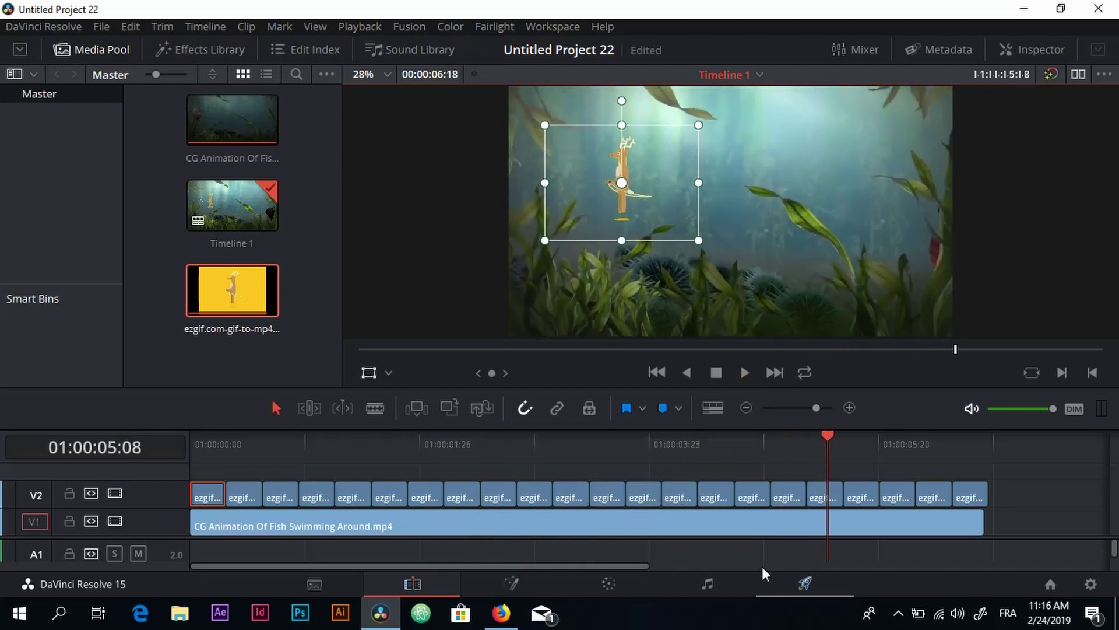
# Switch to the Deliver page to reach Timeline 1's render settings.
pyautogui.click(802, 586)
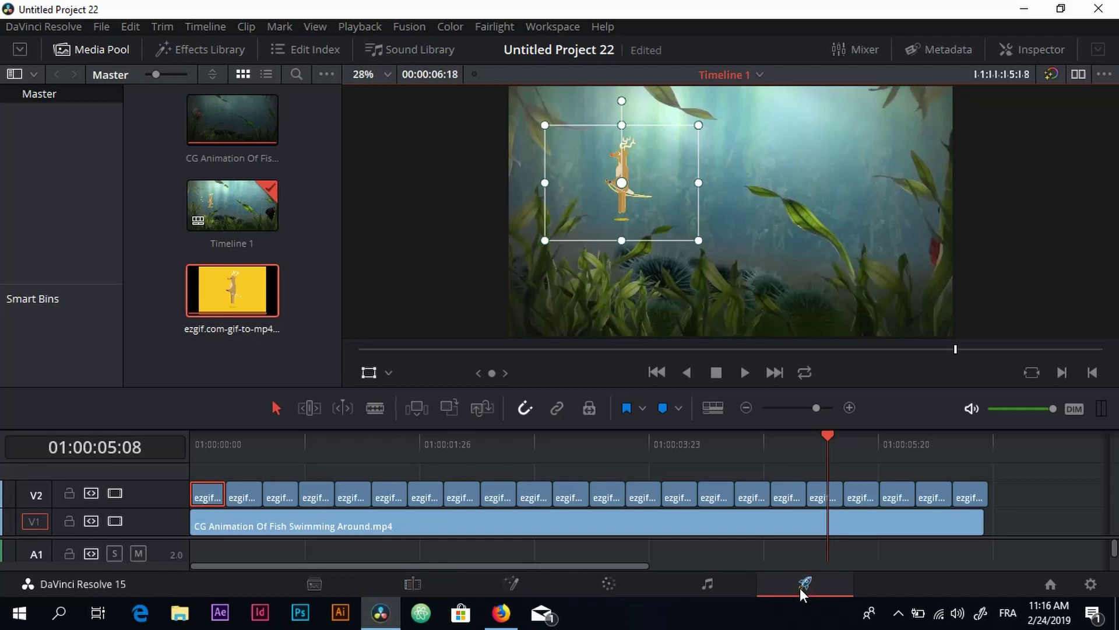